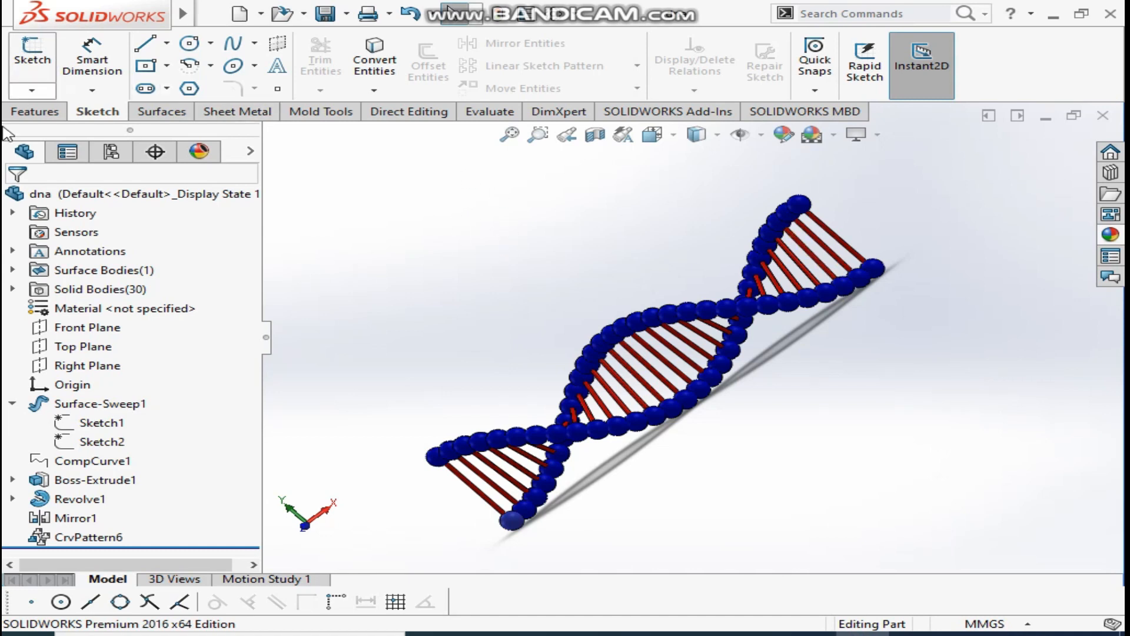
- Create a new part and set its document units to MMGS (millimeter, gram, second)
left_click(248, 12)
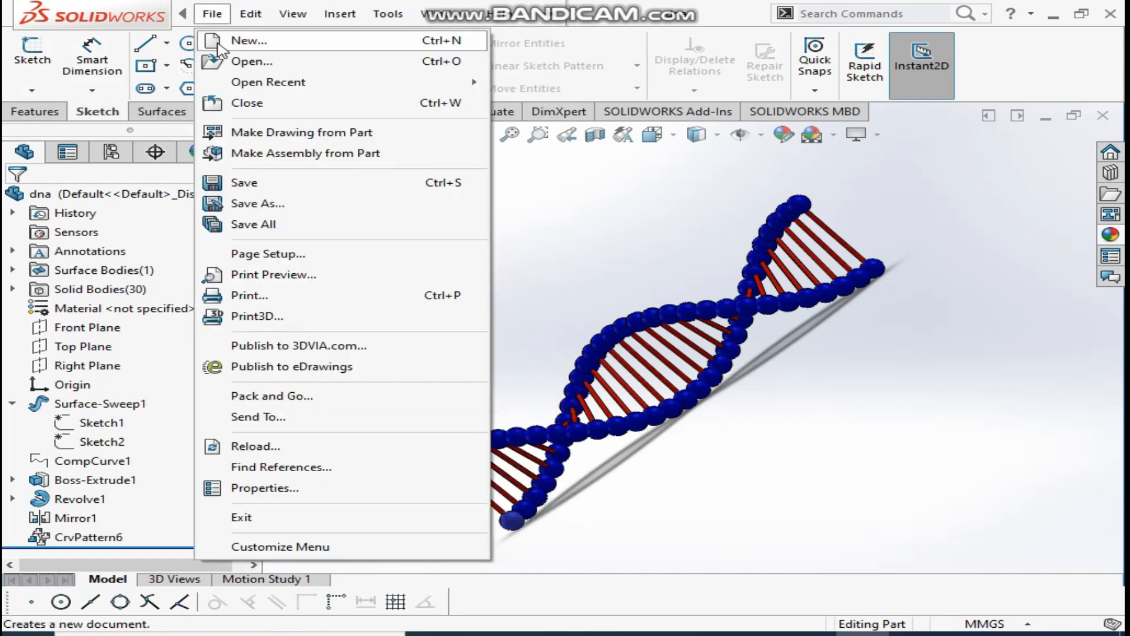
left_click(248, 38)
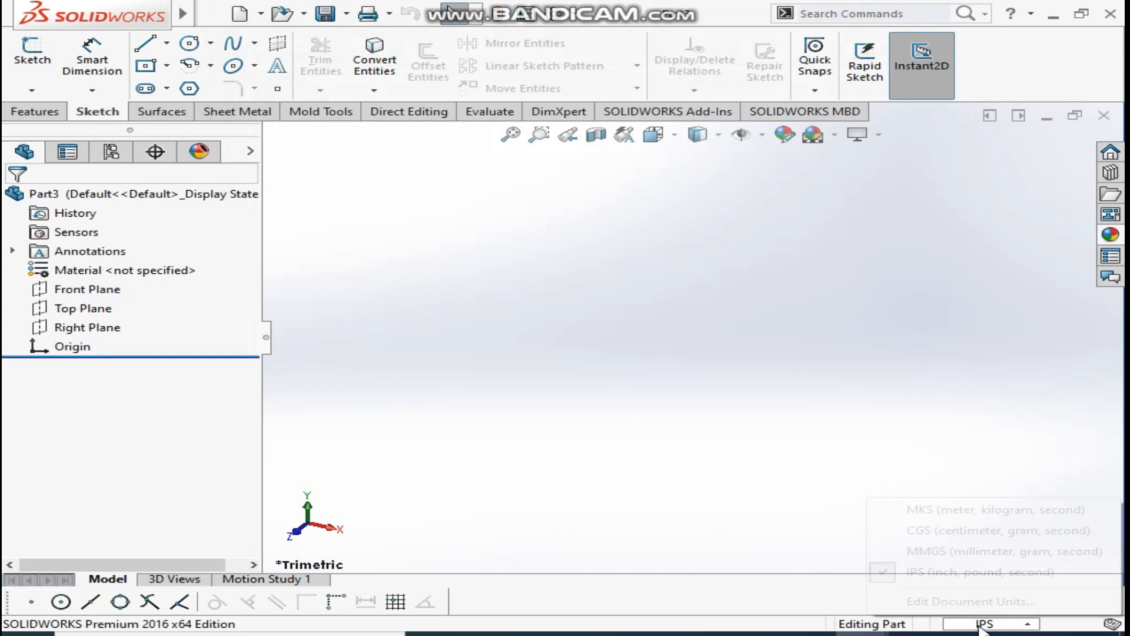
left_click(985, 622)
left_click(942, 552)
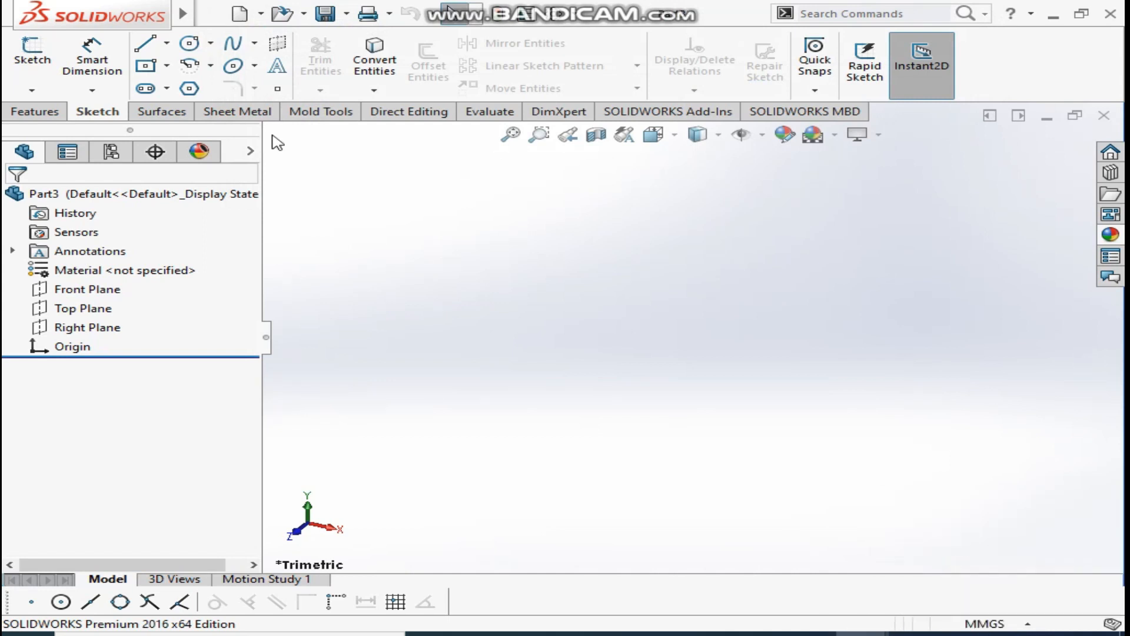
- Sketch a vertical line about 77 mm long on the Front Plane, running through the origin
left_click(31, 54)
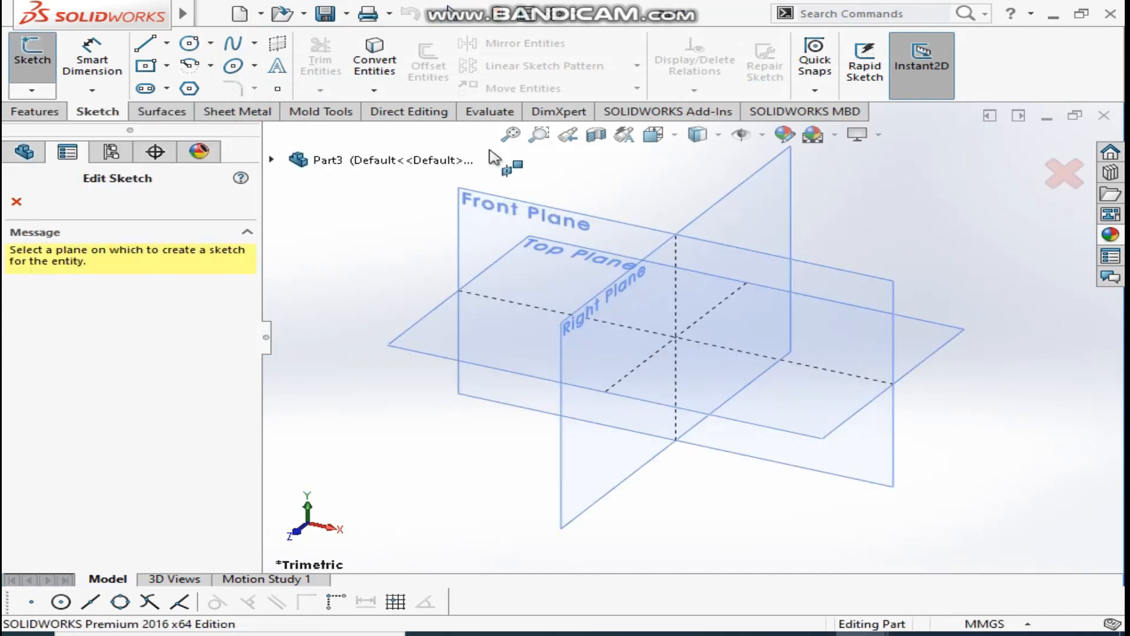
left_click(486, 213)
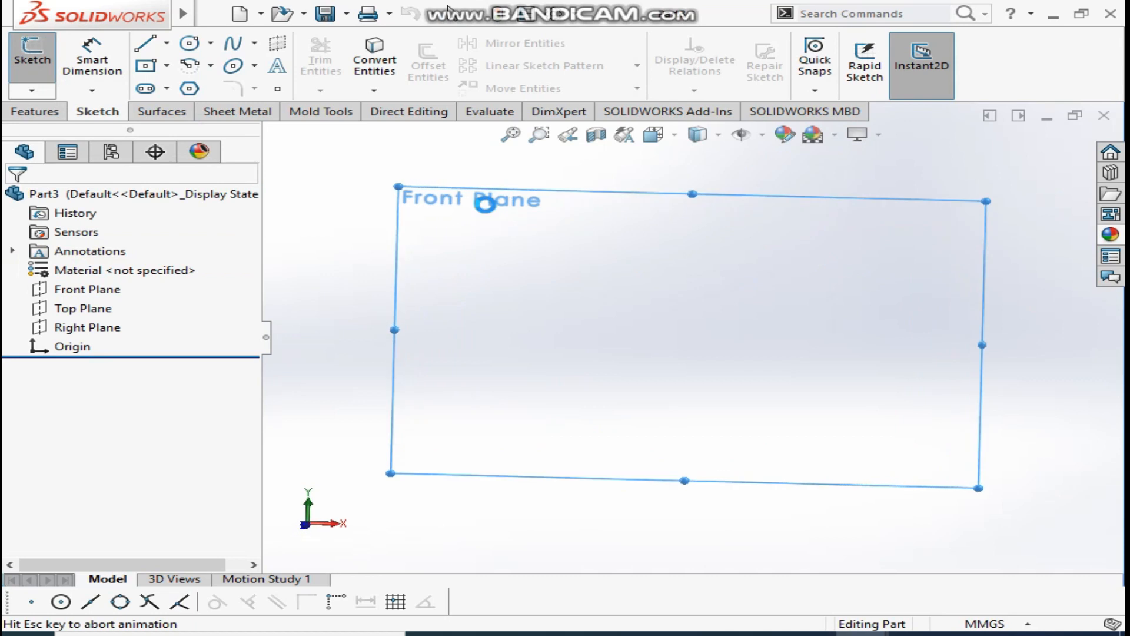
left_click(146, 45)
mouse_move(695, 226)
left_mouse_down()
mouse_move(757, 396)
mouse_move(707, 412)
mouse_move(692, 433)
left_mouse_up()
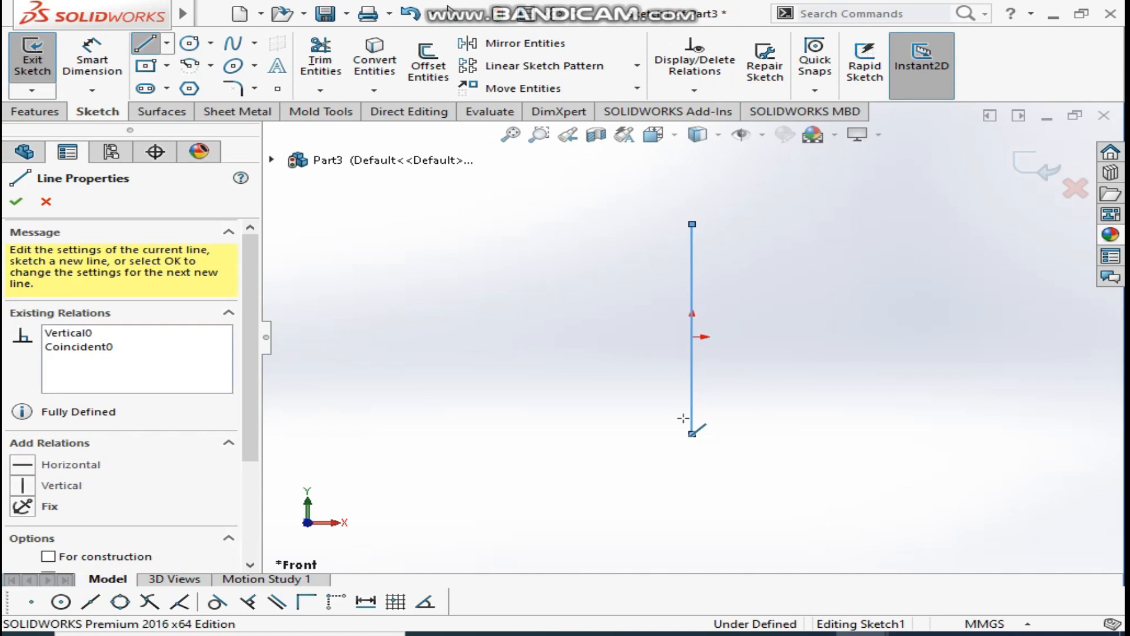
right_click(364, 302)
left_click(471, 318)
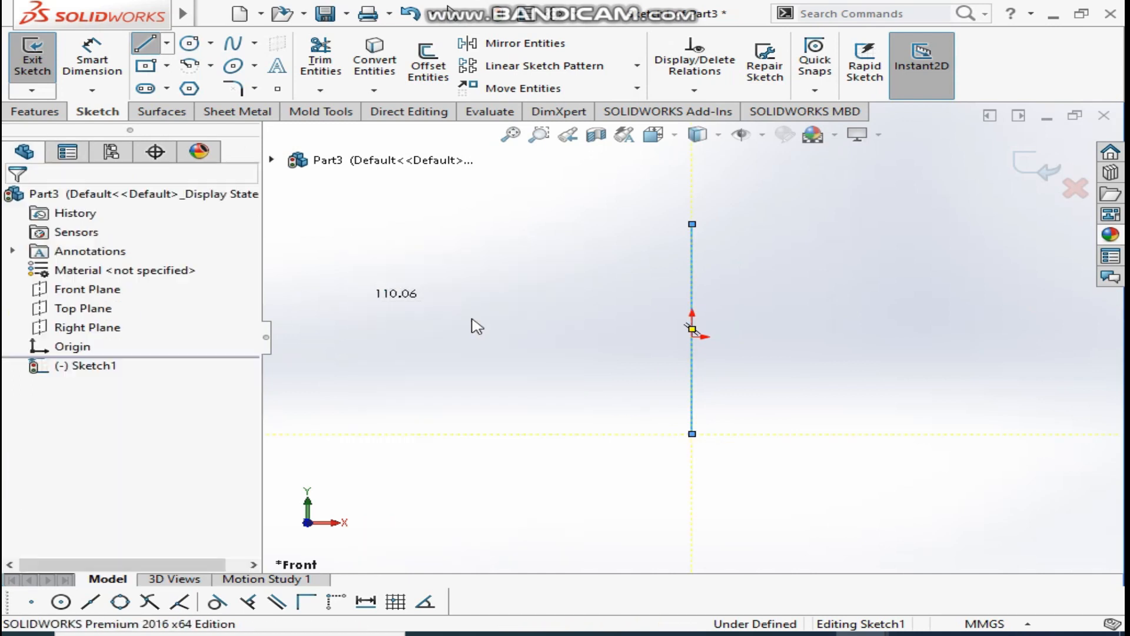
- Dimension the vertical line's length to 45 mm
left_click(90, 53)
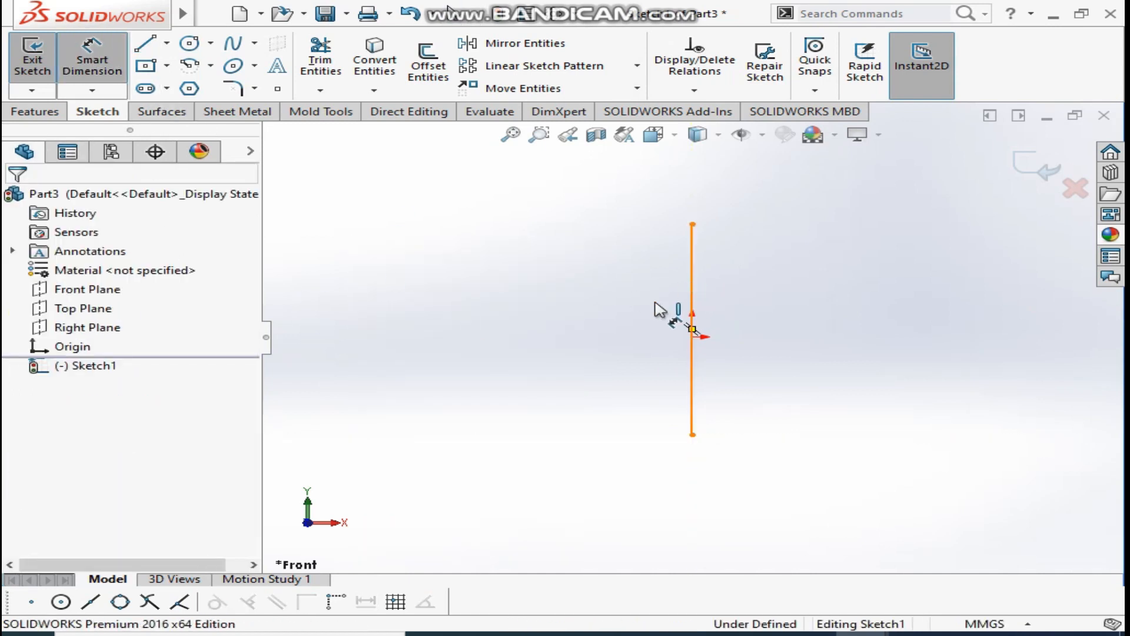
left_click(691, 292)
left_click(624, 342)
type("45")
key("Return")
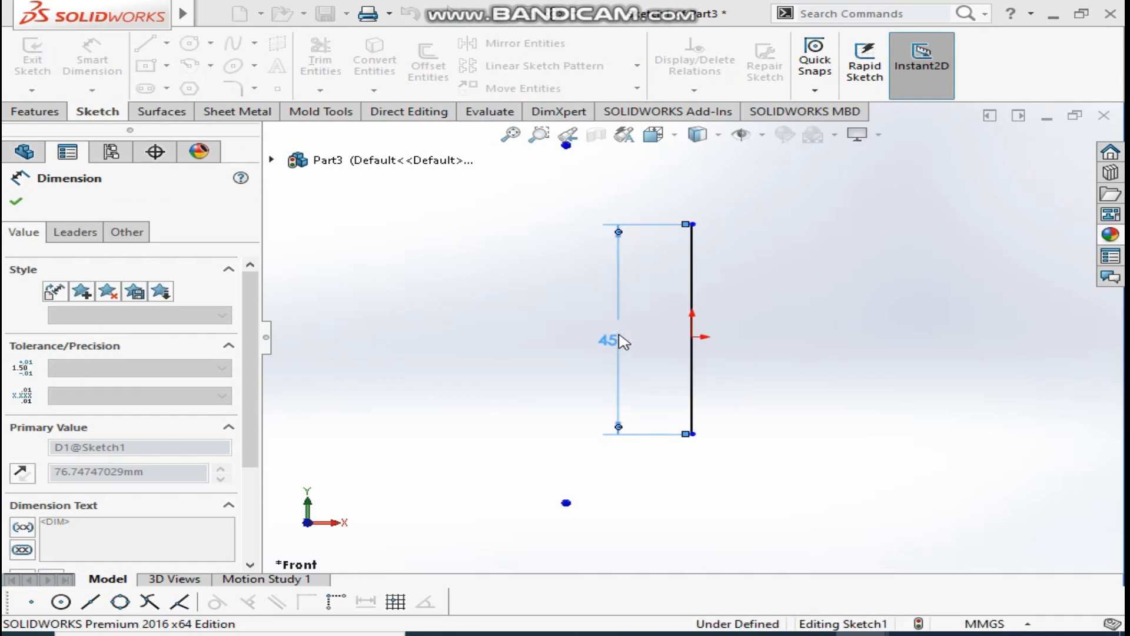
right_click(522, 303)
left_click(556, 353)
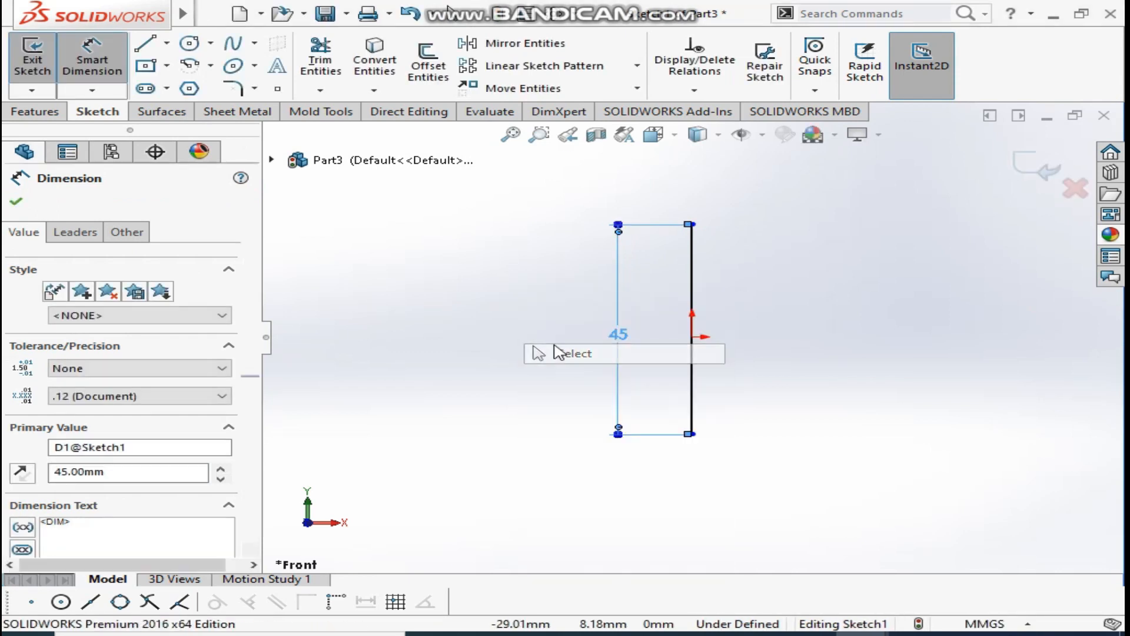
left_click(695, 336)
left_click(692, 337, "ctrl")
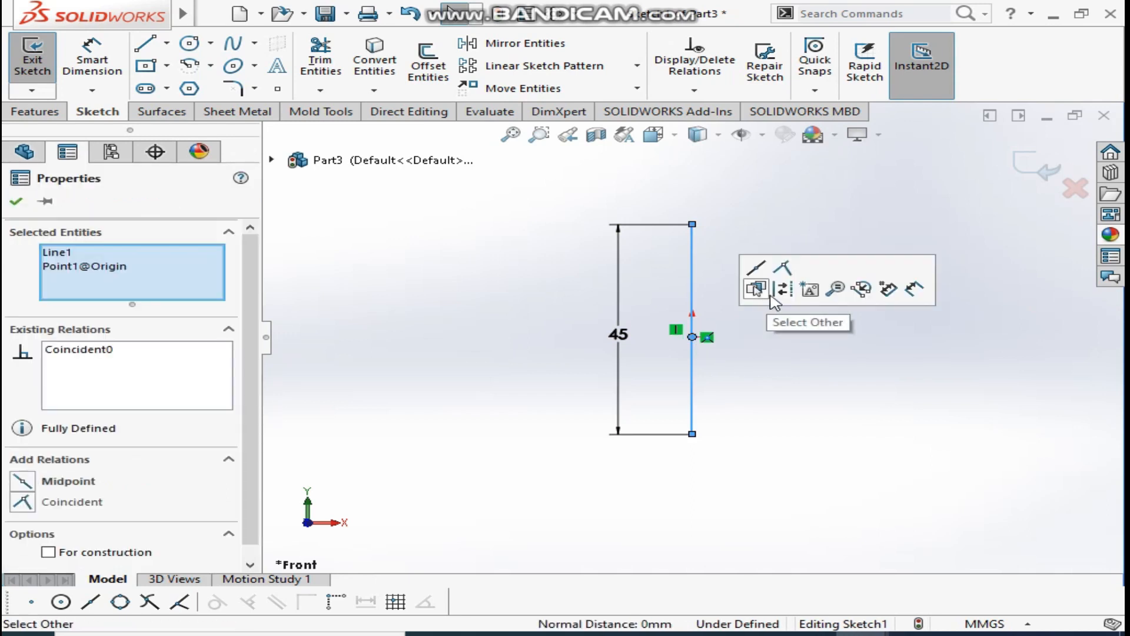
left_click(813, 380)
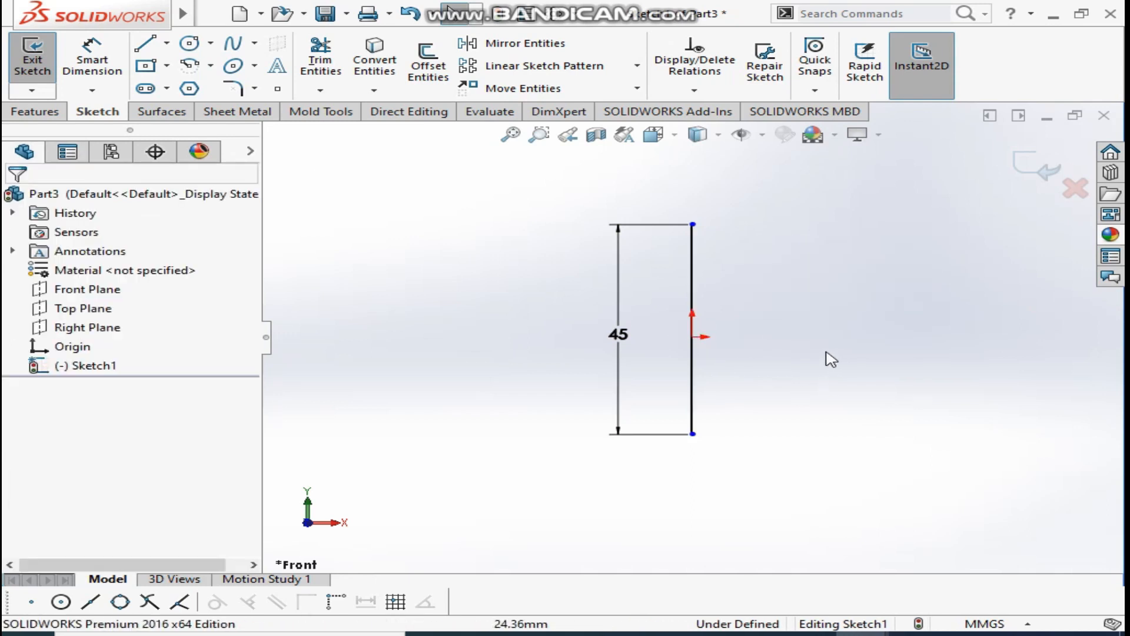
- Slide the vertical line slightly downward by its upper endpoint, keeping it on the origin's vertical axis
left_click(693, 285)
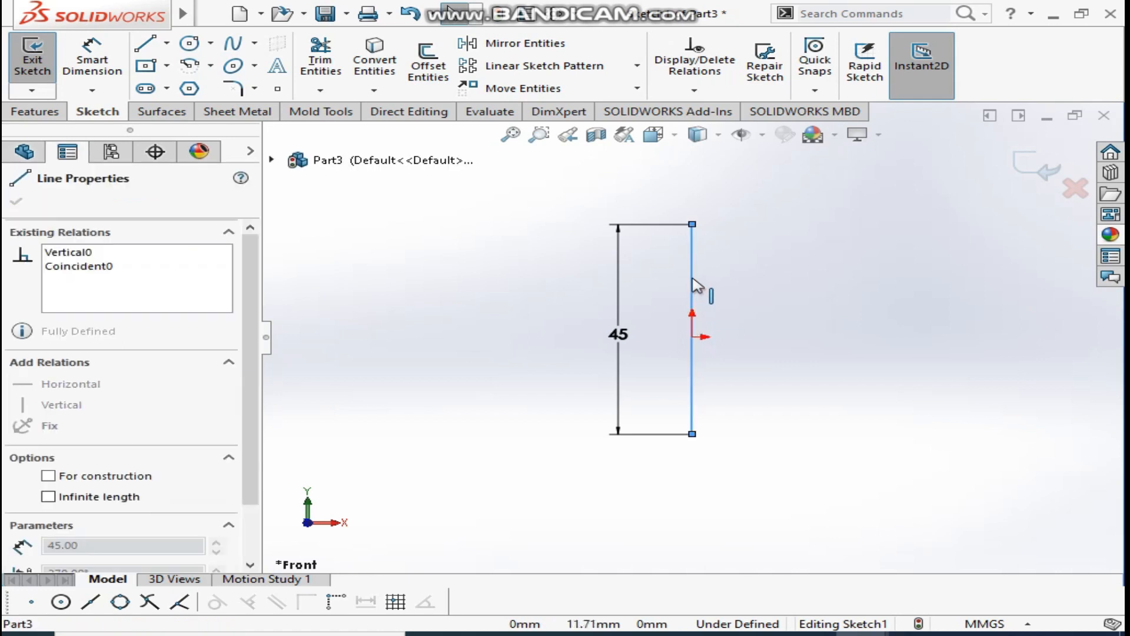
left_click_drag(693, 311, 699, 274)
mouse_move(693, 224)
left_mouse_down()
mouse_move(686, 323)
mouse_move(693, 217)
mouse_move(693, 245)
left_mouse_up()
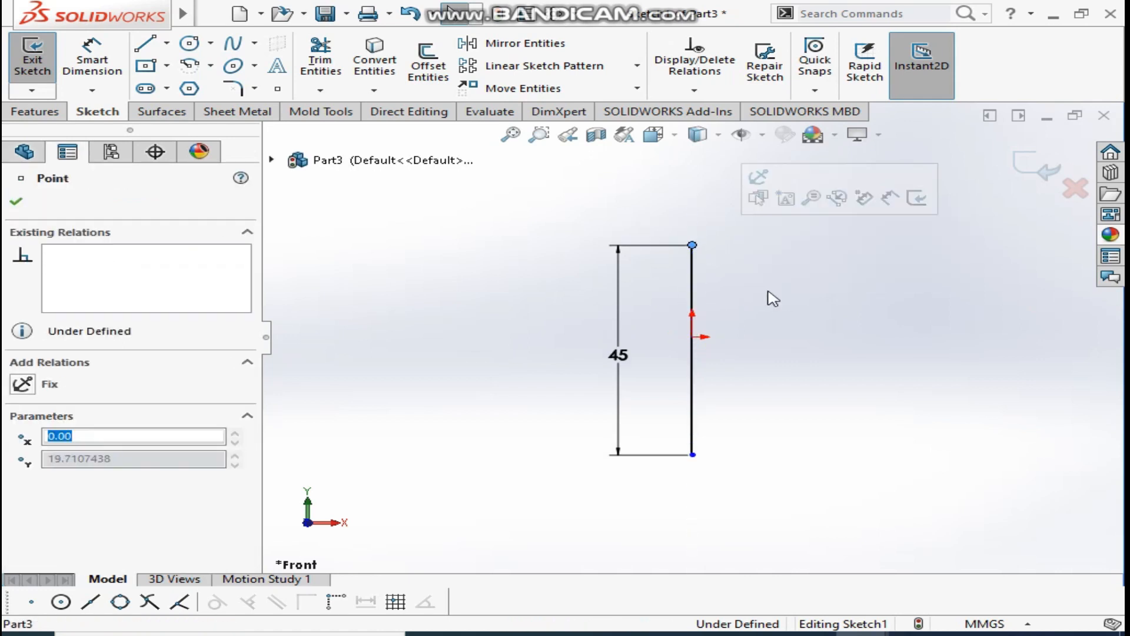
left_click(767, 291)
- Make the vertical line's midpoint coincident with the origin and finish the sketch
left_click(692, 349)
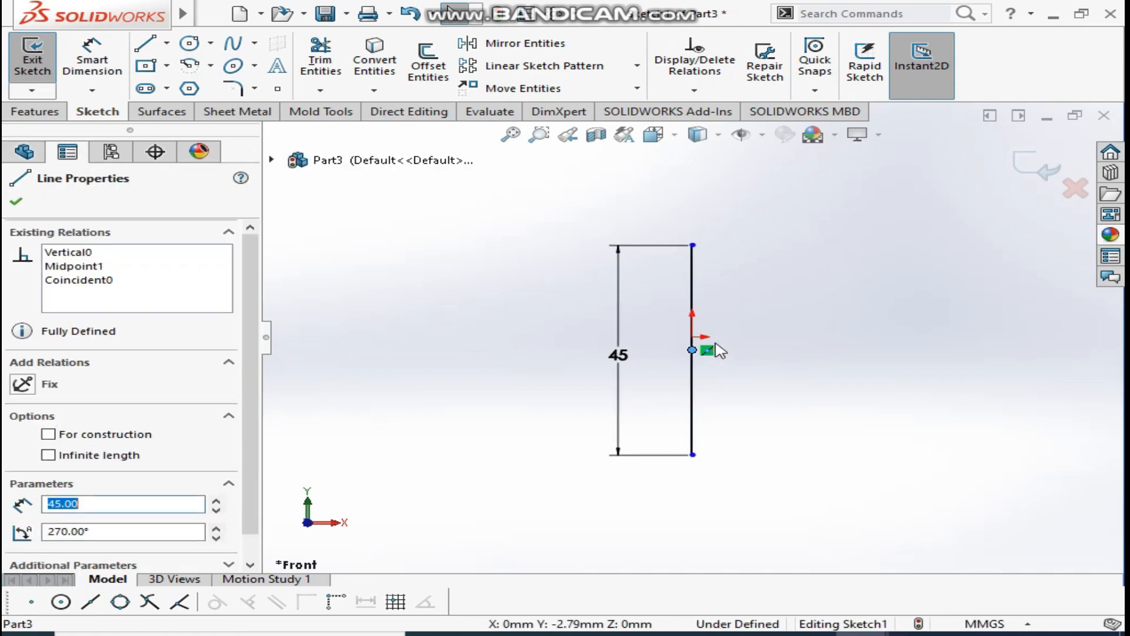
left_click(692, 337, "ctrl")
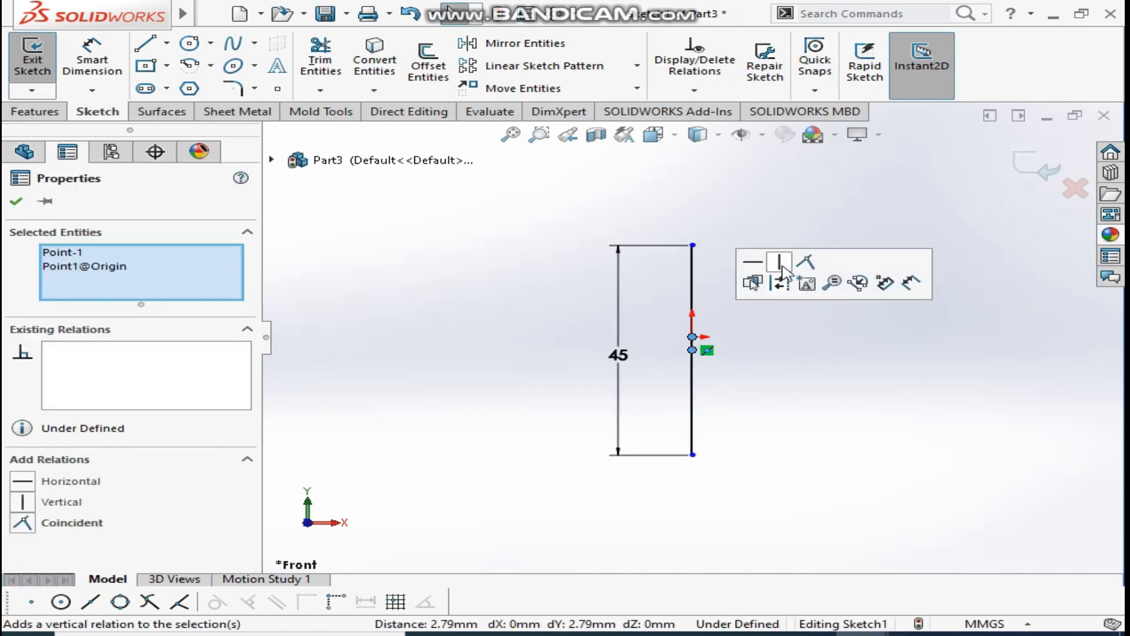
left_click(804, 268)
left_click(806, 358)
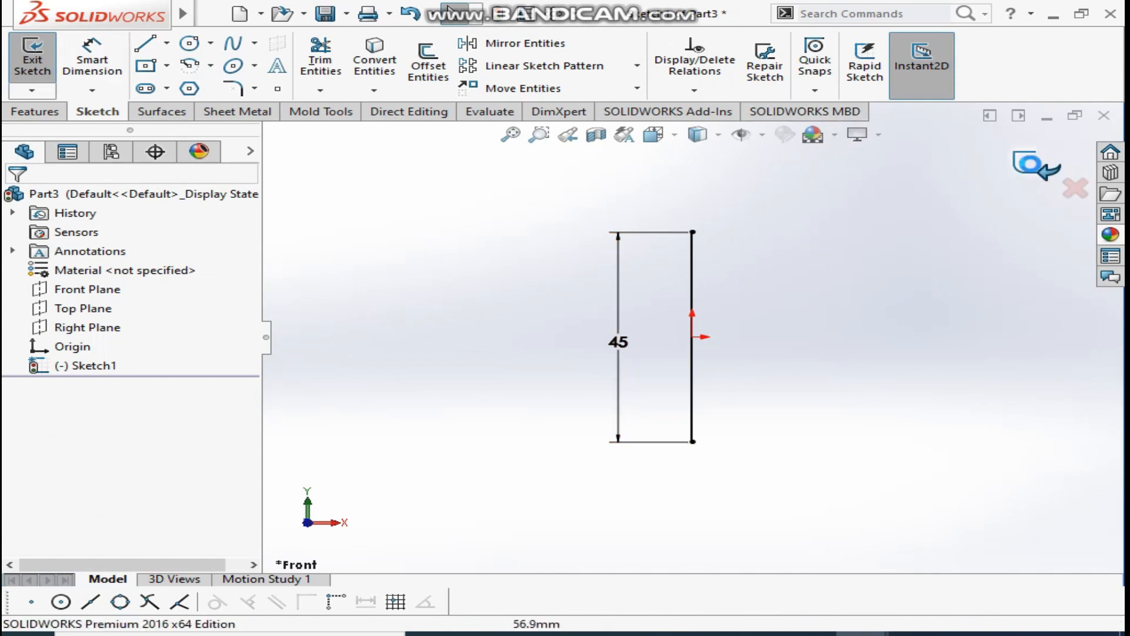
left_click(1035, 169)
left_click(460, 260)
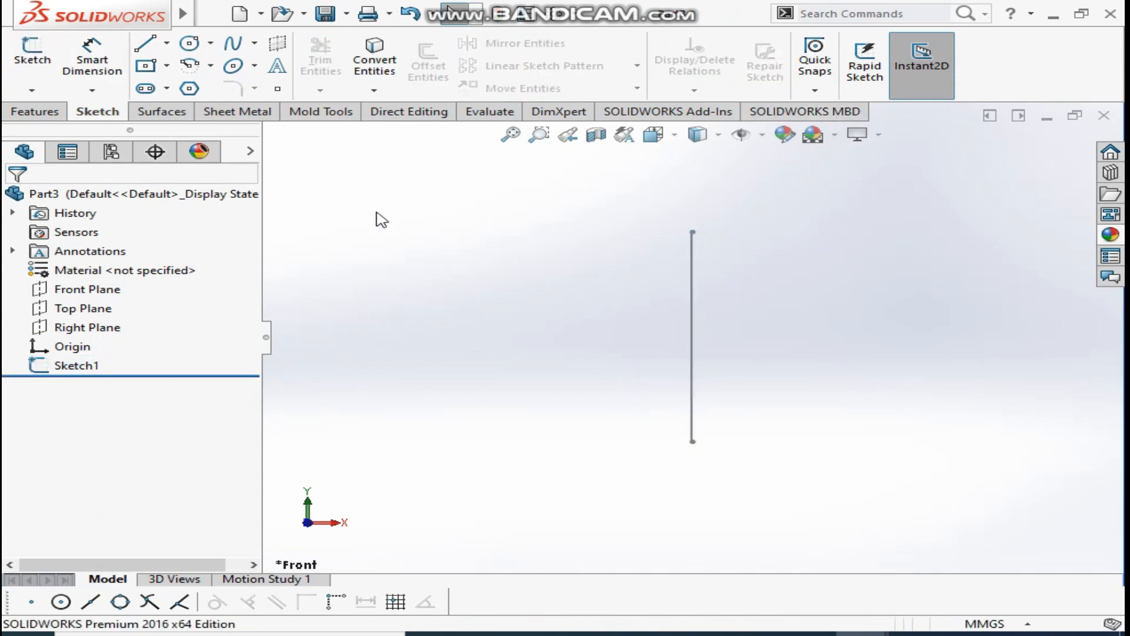
- Start a second sketch on the Front Plane and draw a horizontal line about 58 mm long from the origin toward positive X
left_click(31, 56)
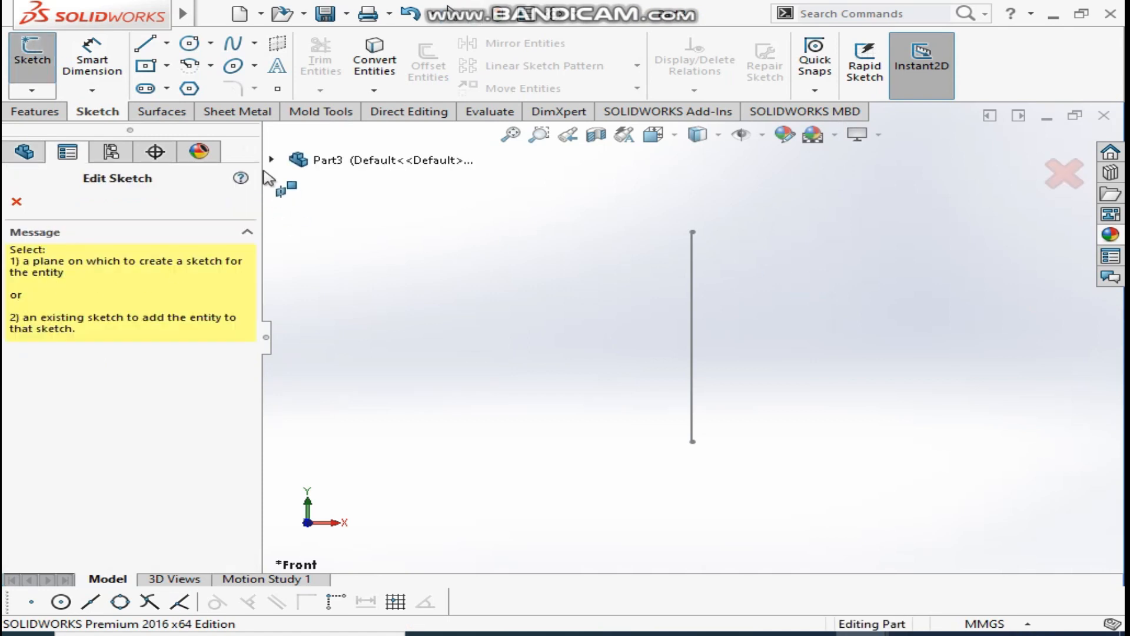
left_click(272, 162)
left_click(341, 258)
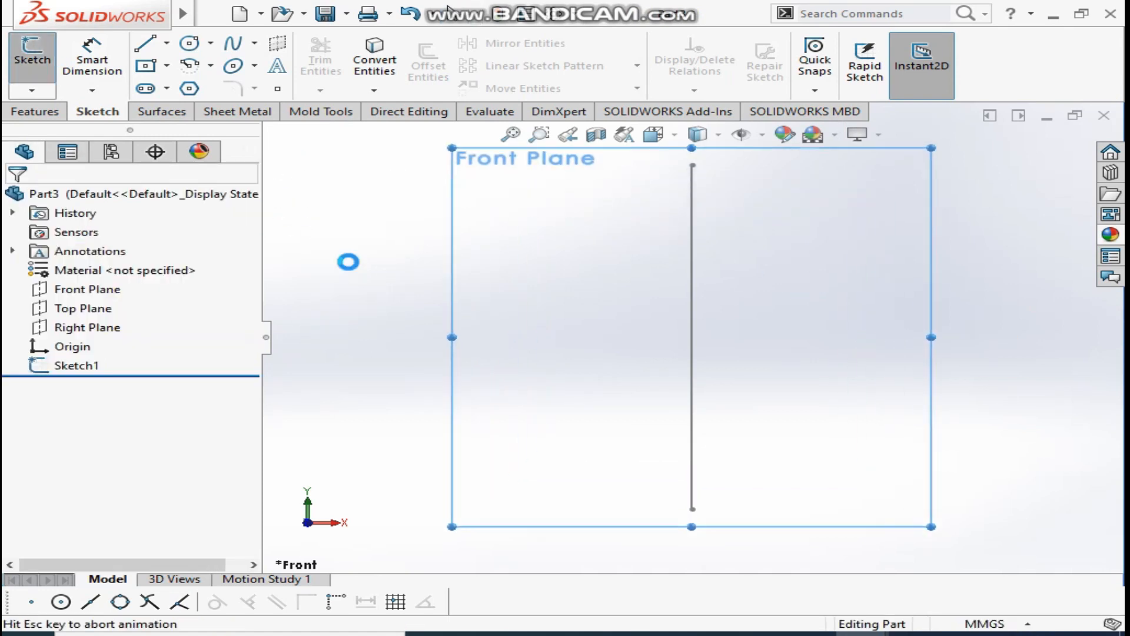
left_click(144, 43)
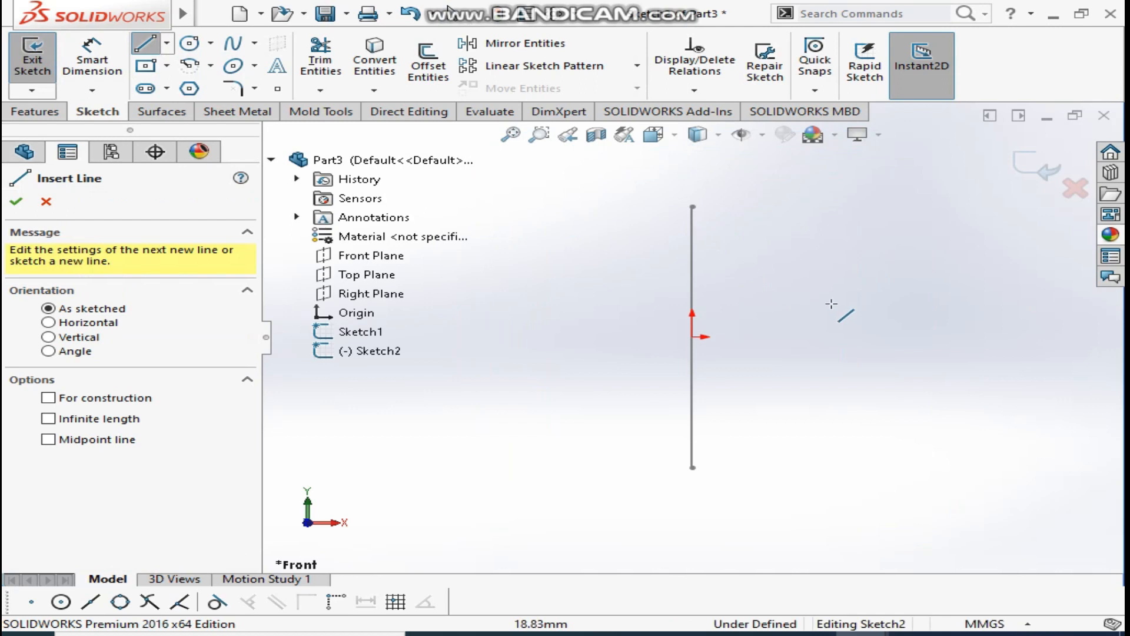
left_click(695, 337)
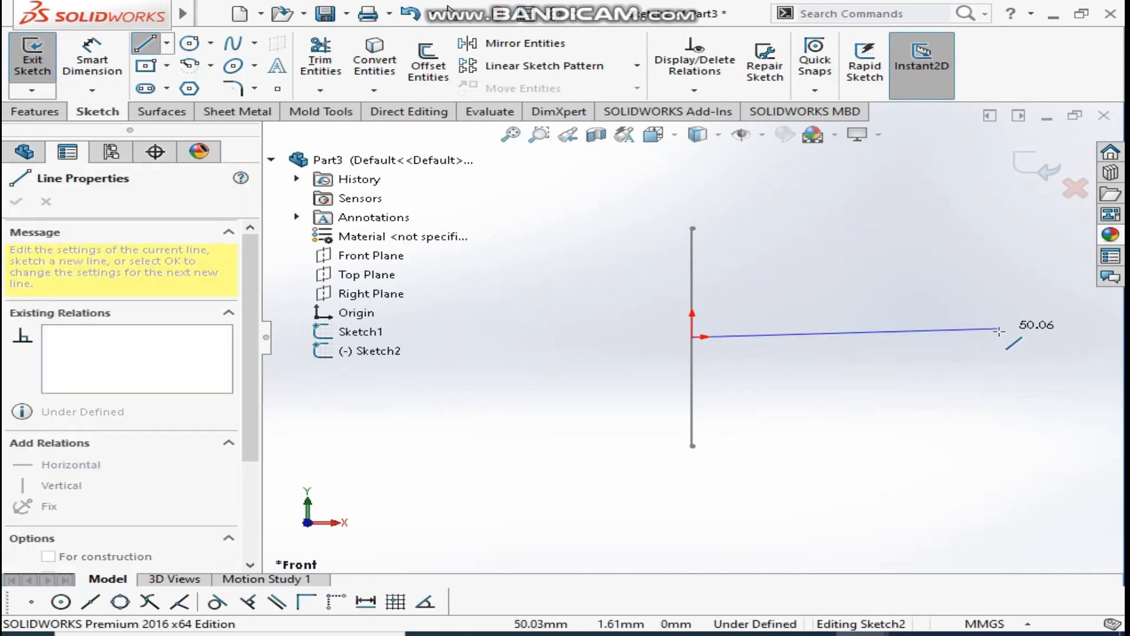
left_click(1045, 336)
right_click(1047, 339)
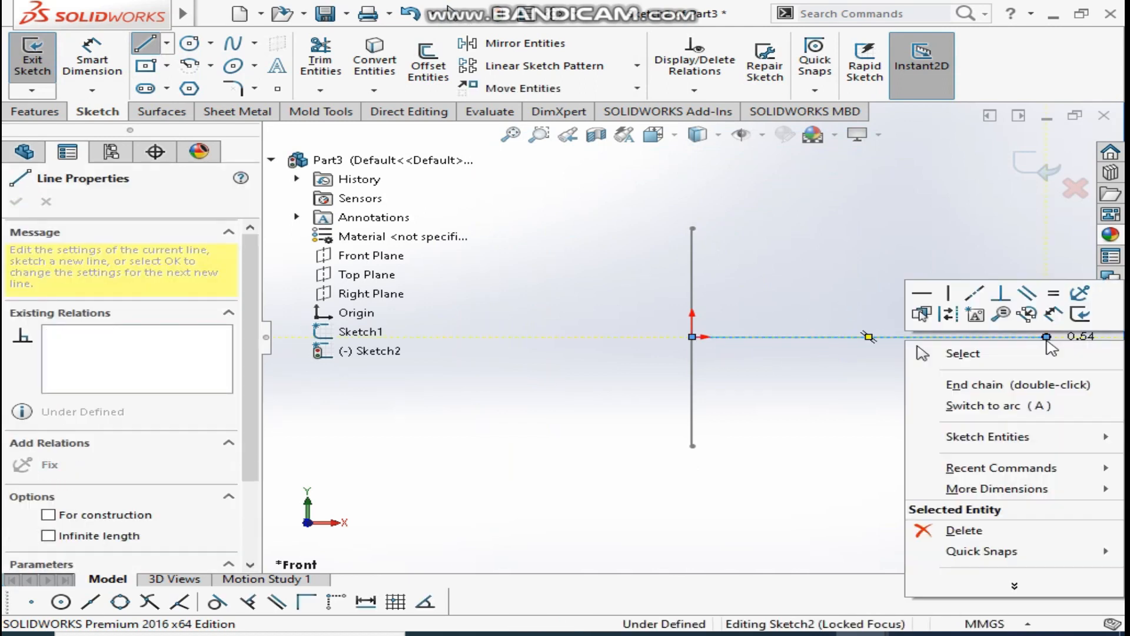
left_click(1004, 357)
- Dimension the horizontal line's length to 200 mm and finish the sketch
left_click(92, 58)
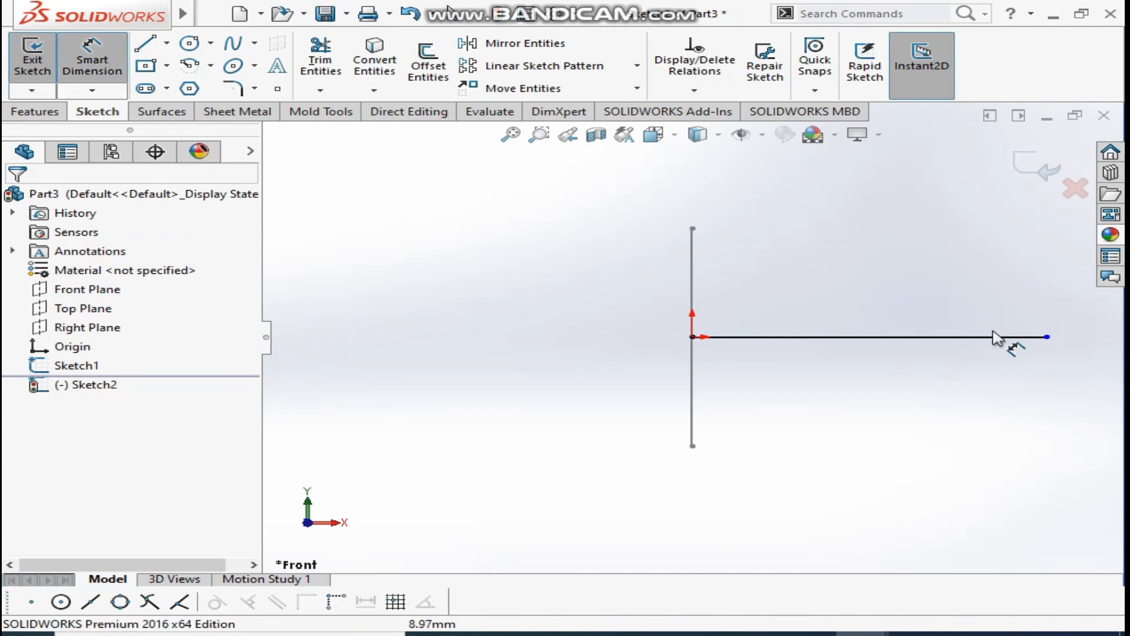
left_click(916, 344)
left_click(902, 395)
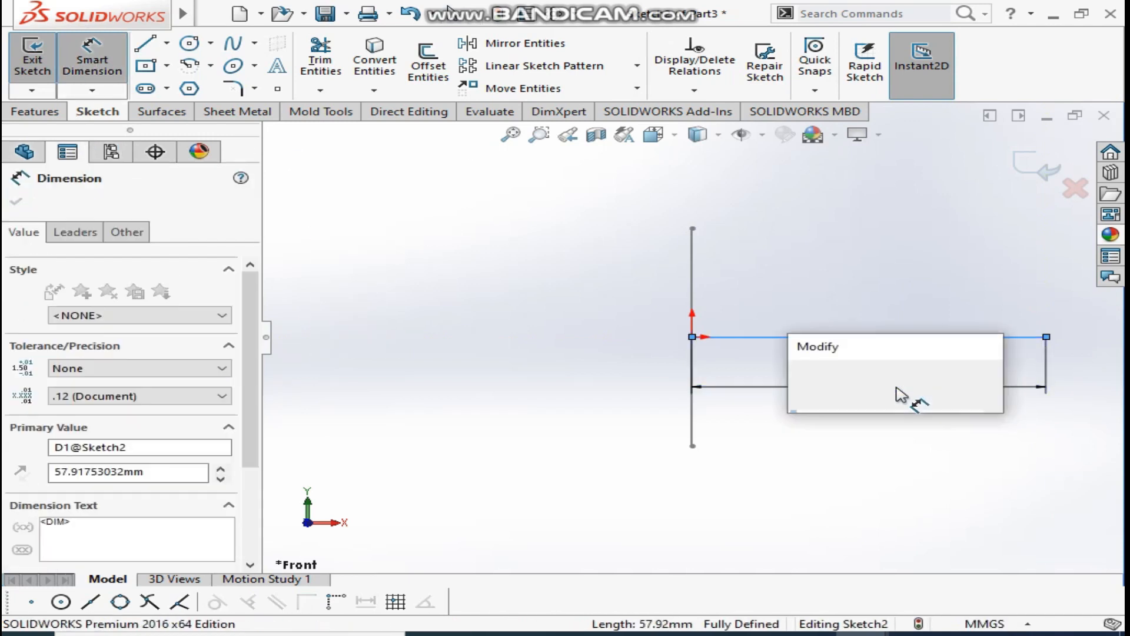
type("200")
key("Return")
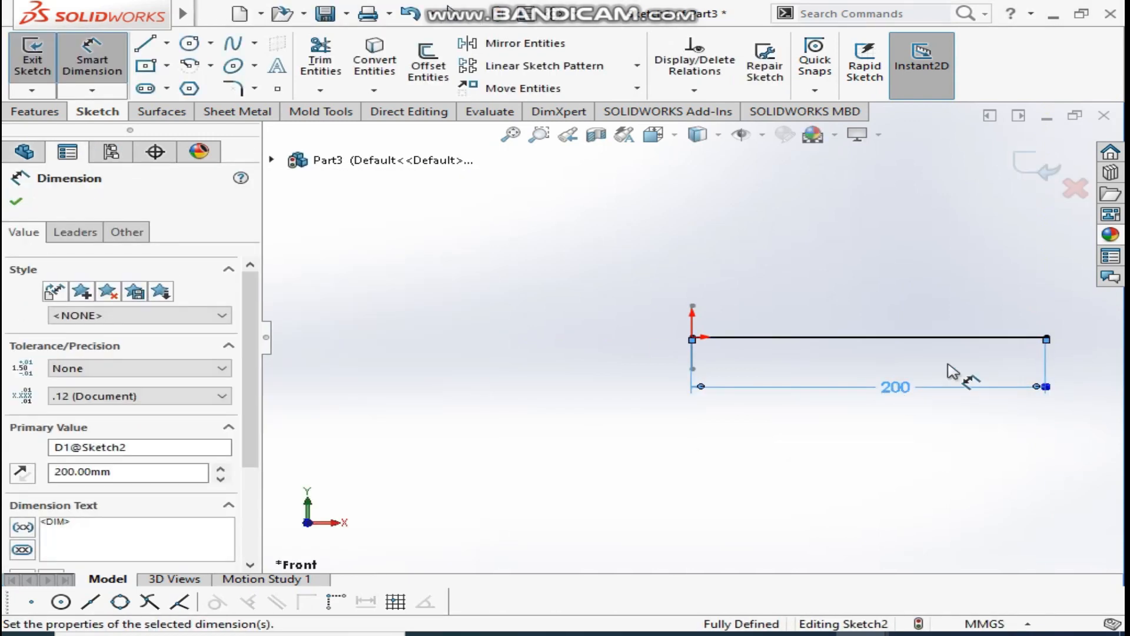
left_click(1027, 166)
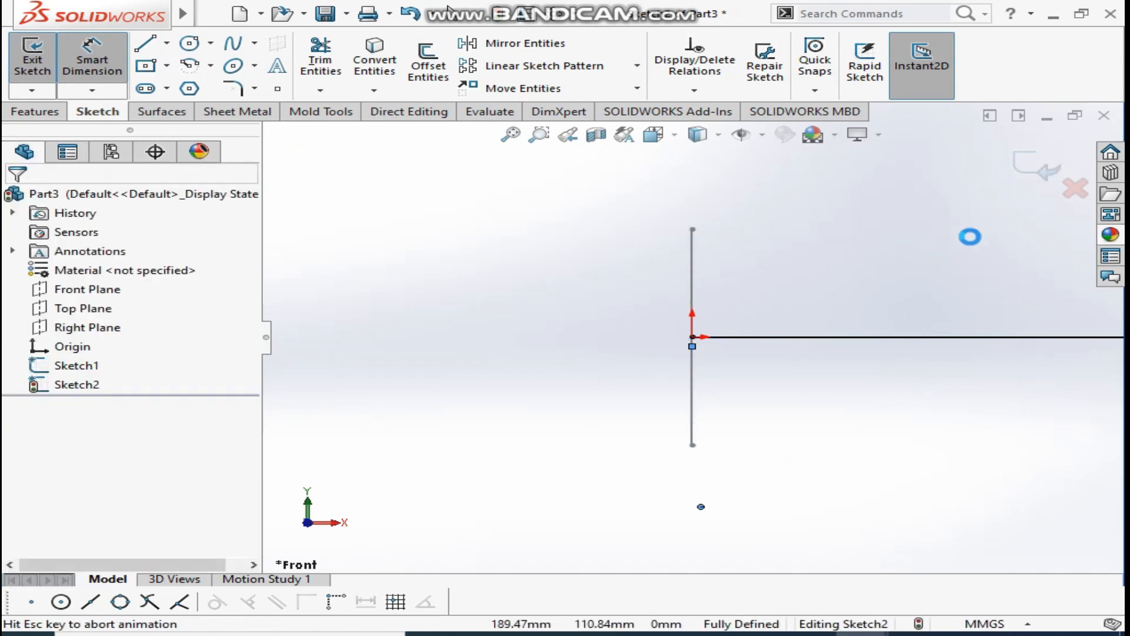
scroll(1050, 351, "down", 3)
scroll(543, 313, "up", 1)
scroll(437, 364, "down", 1)
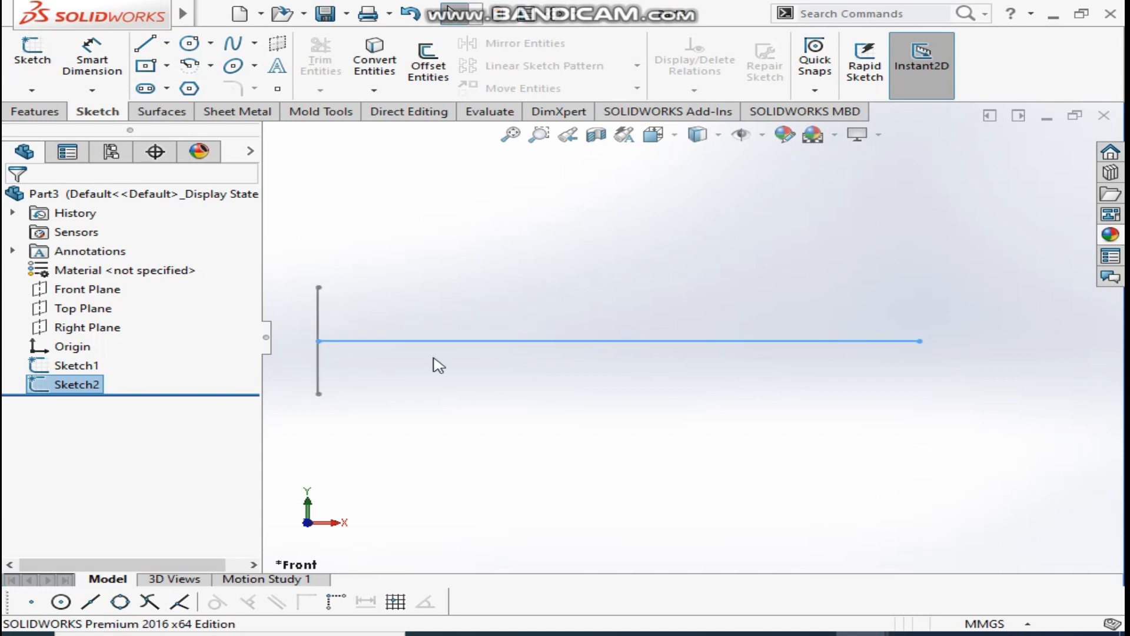
middle_click_drag(439, 365, 477, 371)
left_click(567, 235)
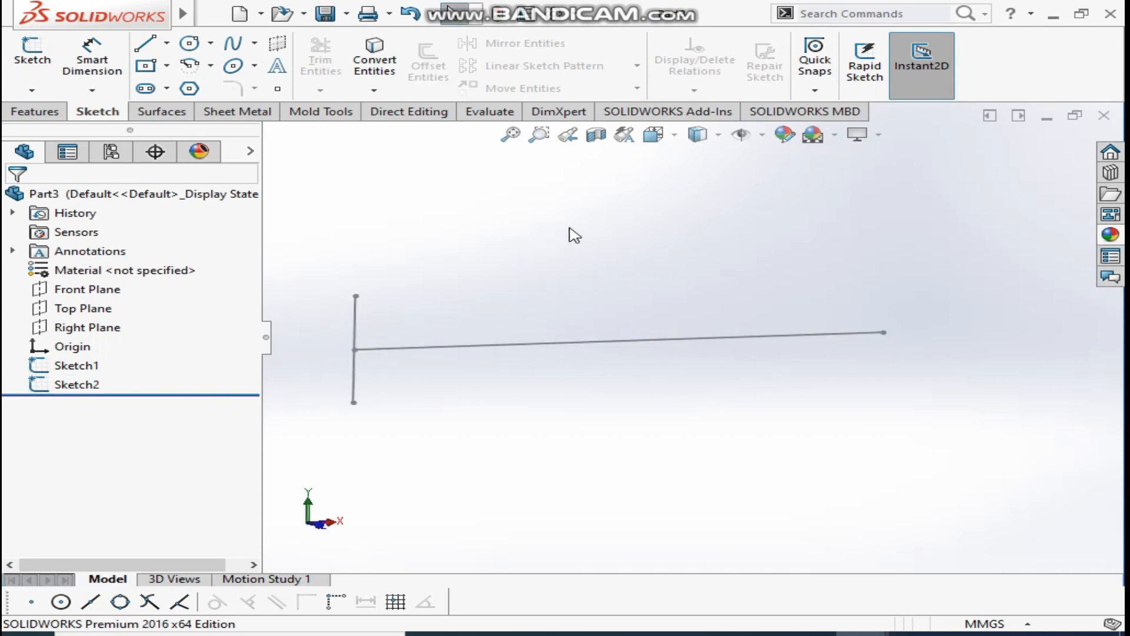
left_click(59, 113)
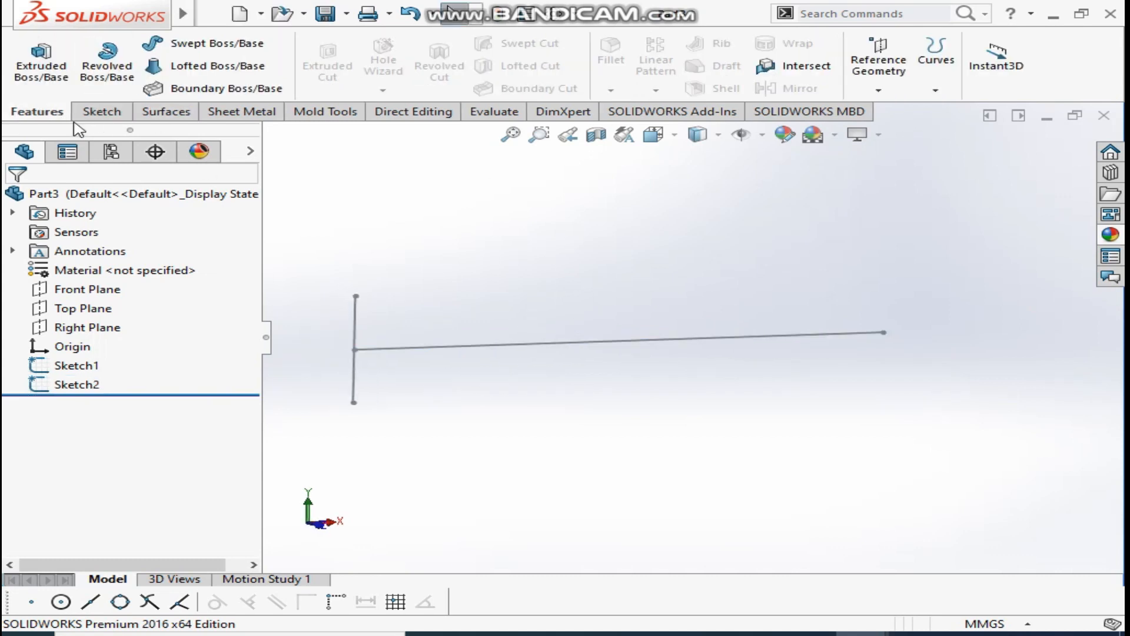
left_click(932, 91)
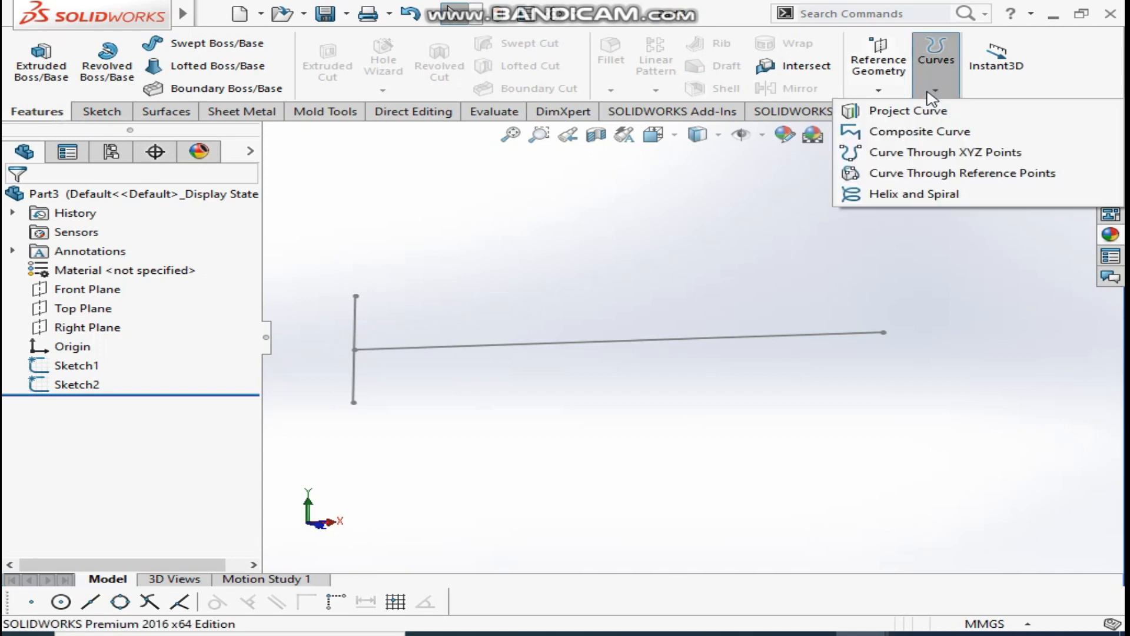
left_click(920, 131)
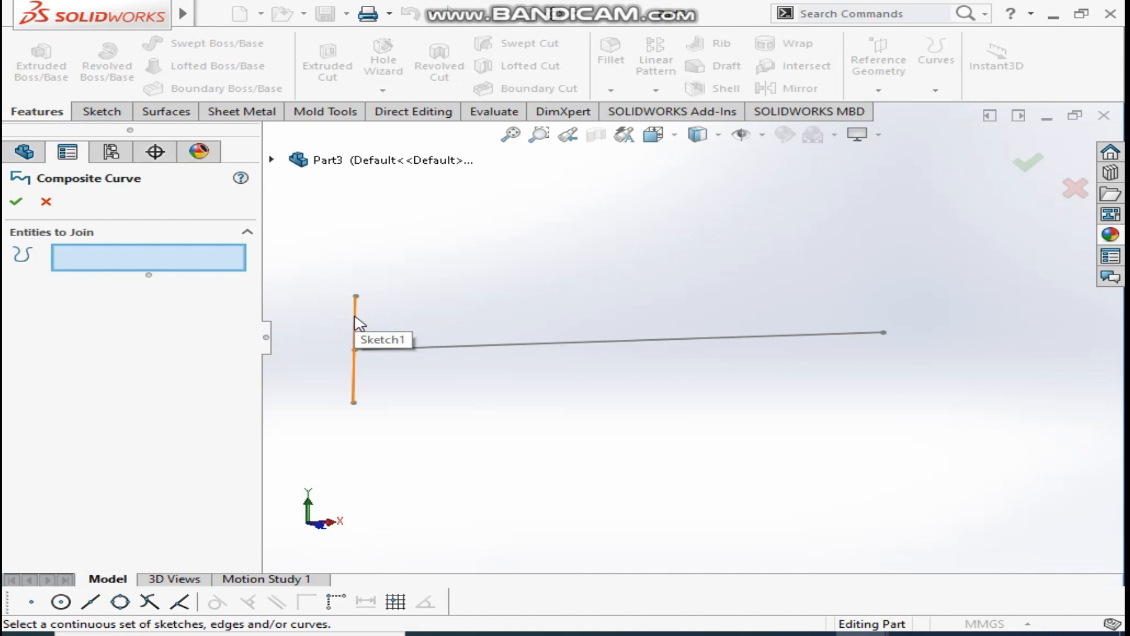
left_click(46, 202)
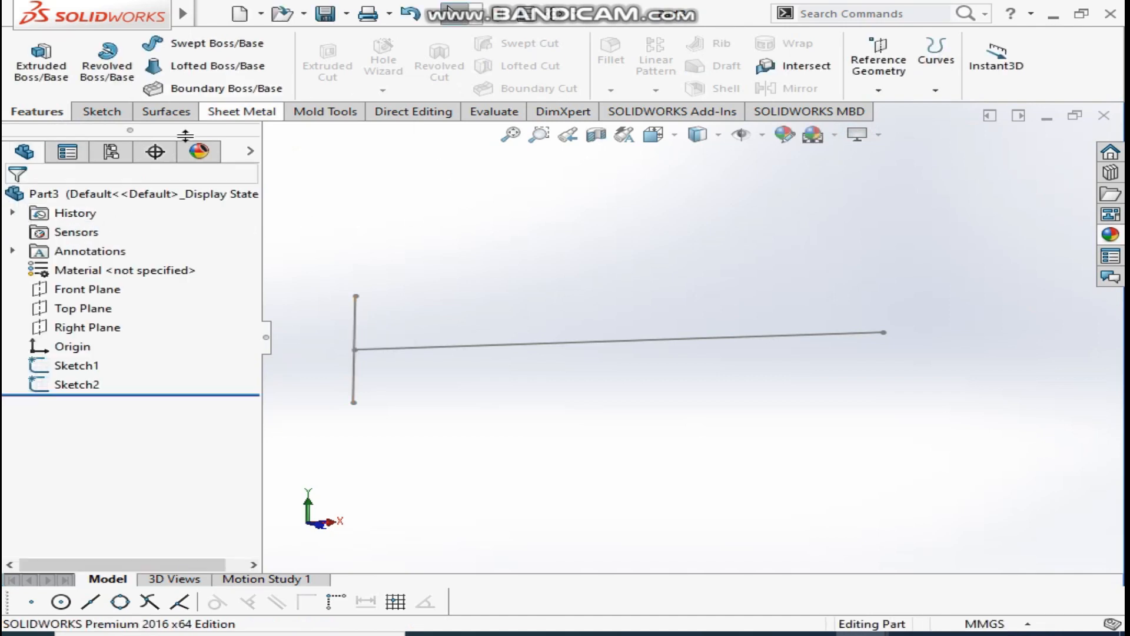
- Start a Swept Surface using the vertical line as the profile and the 200 mm horizontal line as the path
left_click(160, 112)
left_click(158, 67)
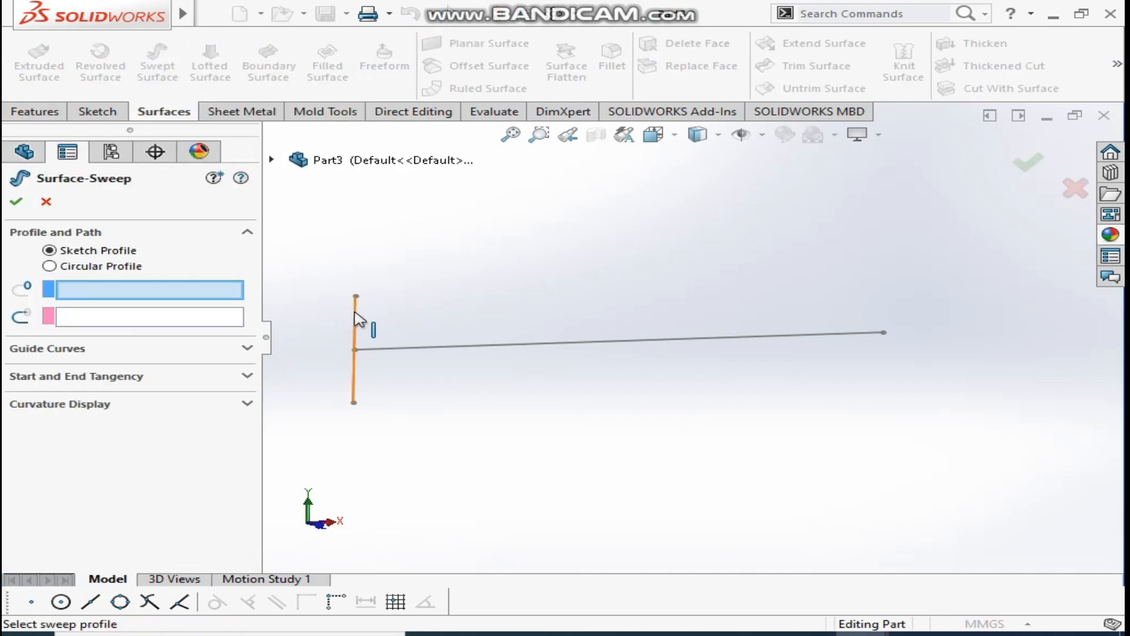
left_click(355, 318)
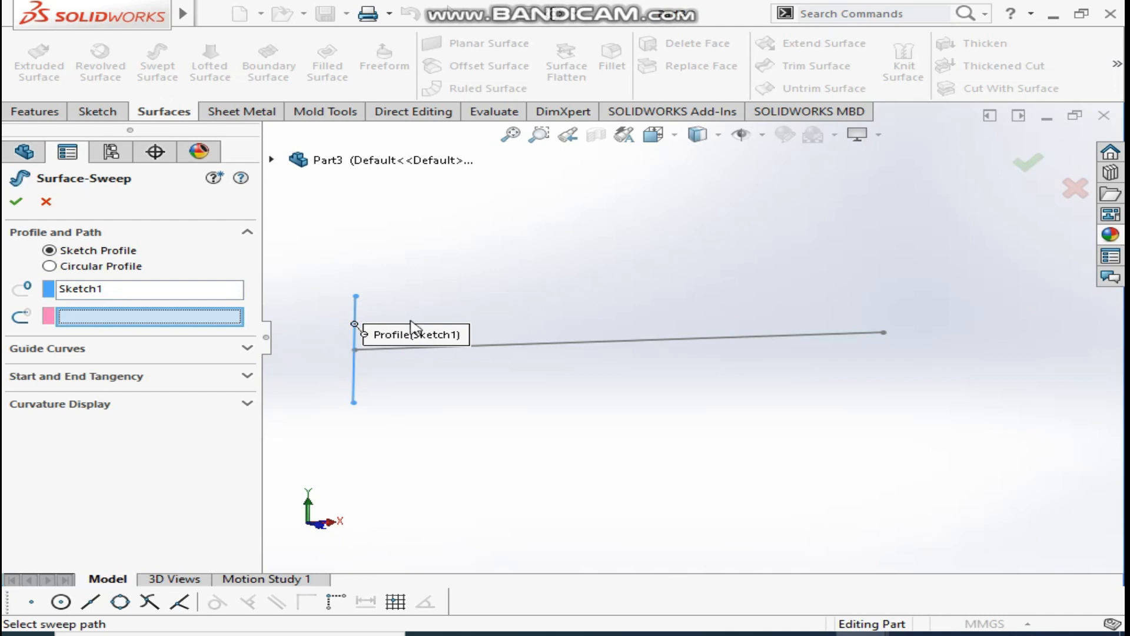
left_click(510, 346)
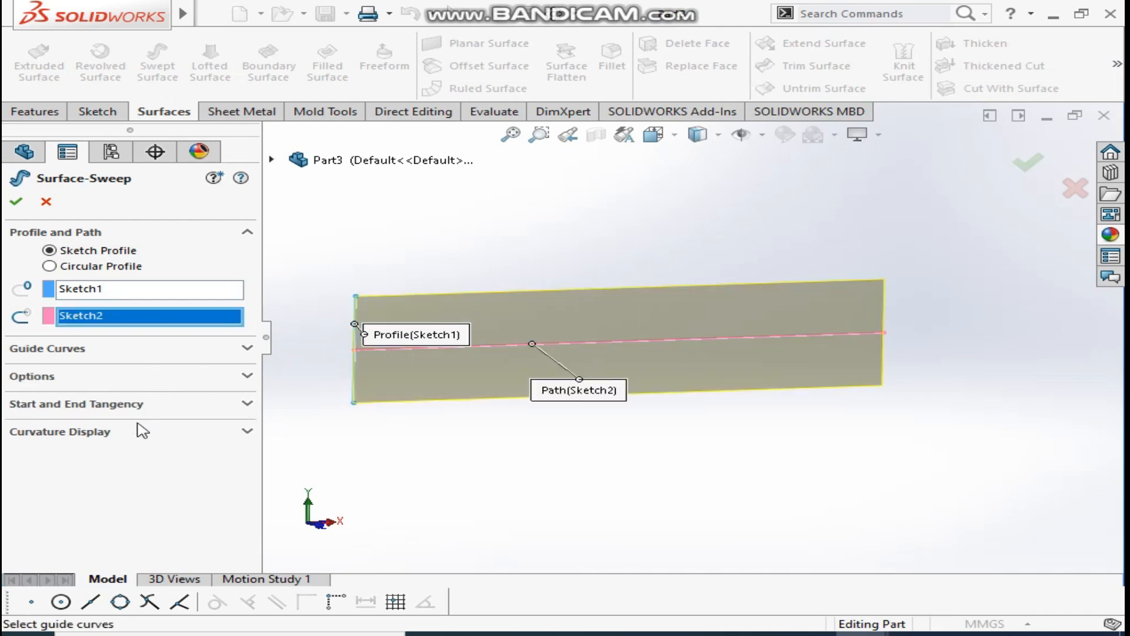
- Set the sweep's profile twist to Specify Twist Value with 1 revolution and create the twisted surface
left_click(70, 380)
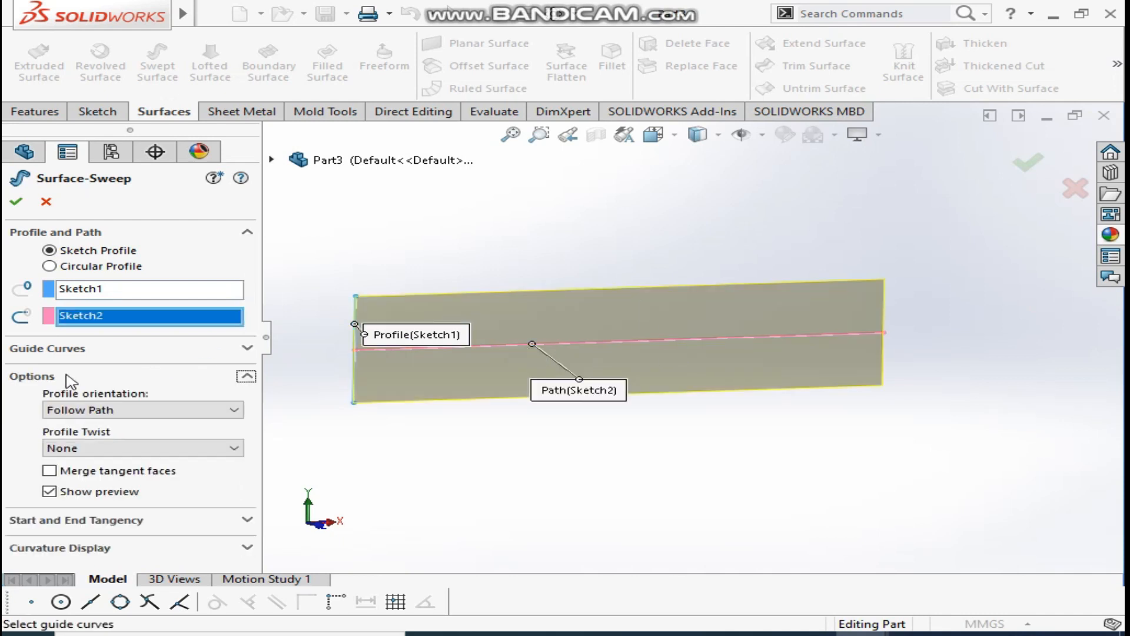
left_click(102, 408)
left_click(102, 409)
left_click(99, 455)
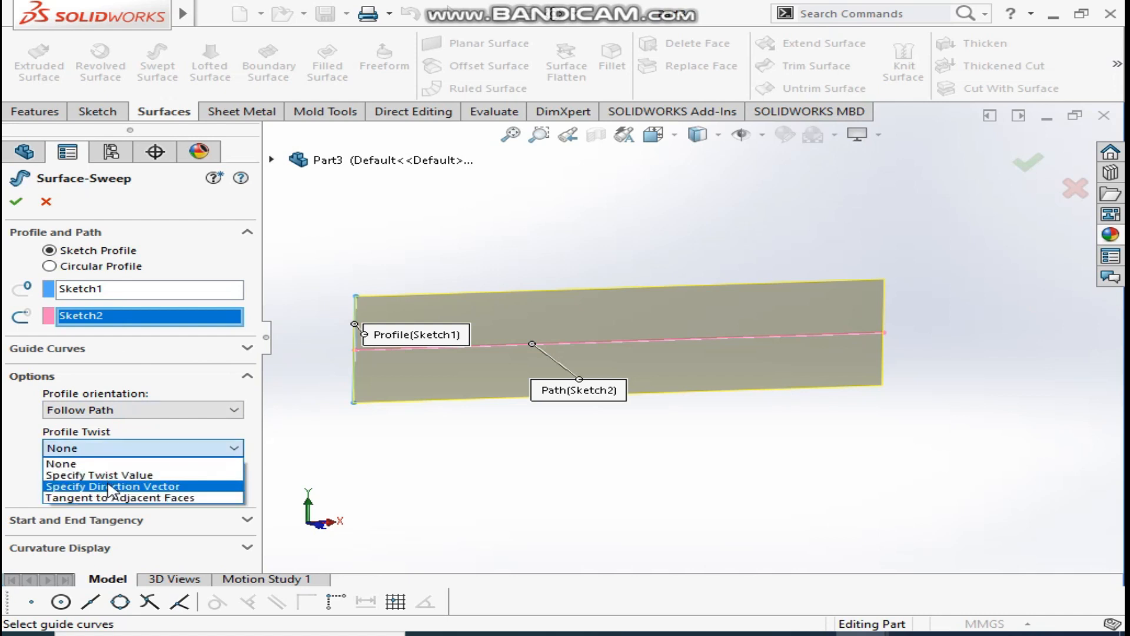
left_click(110, 474)
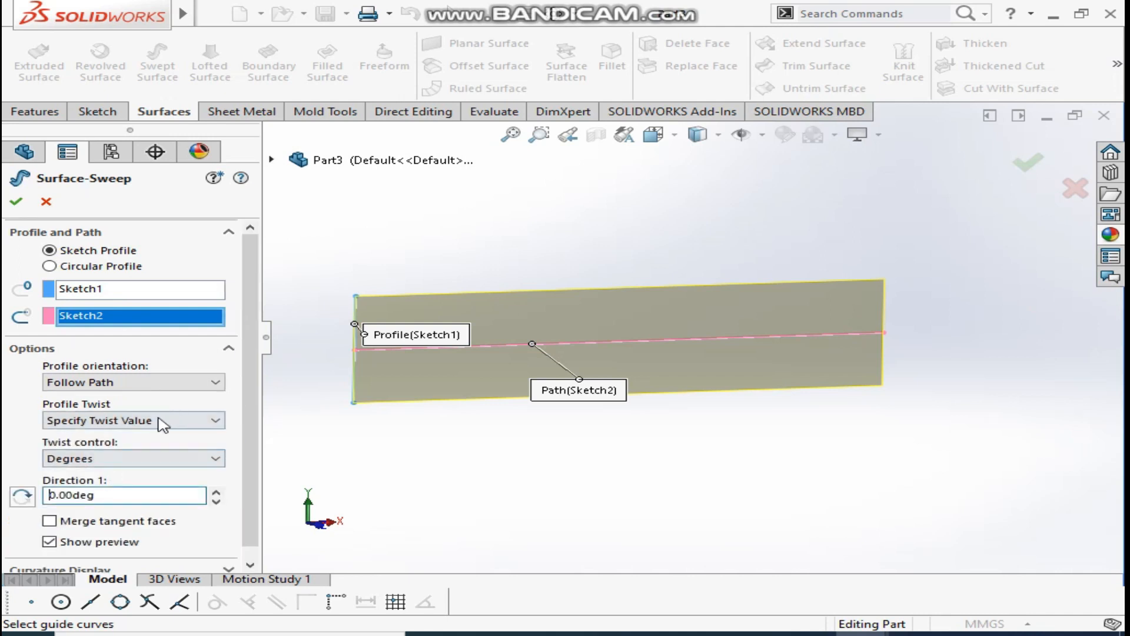
left_click(110, 460)
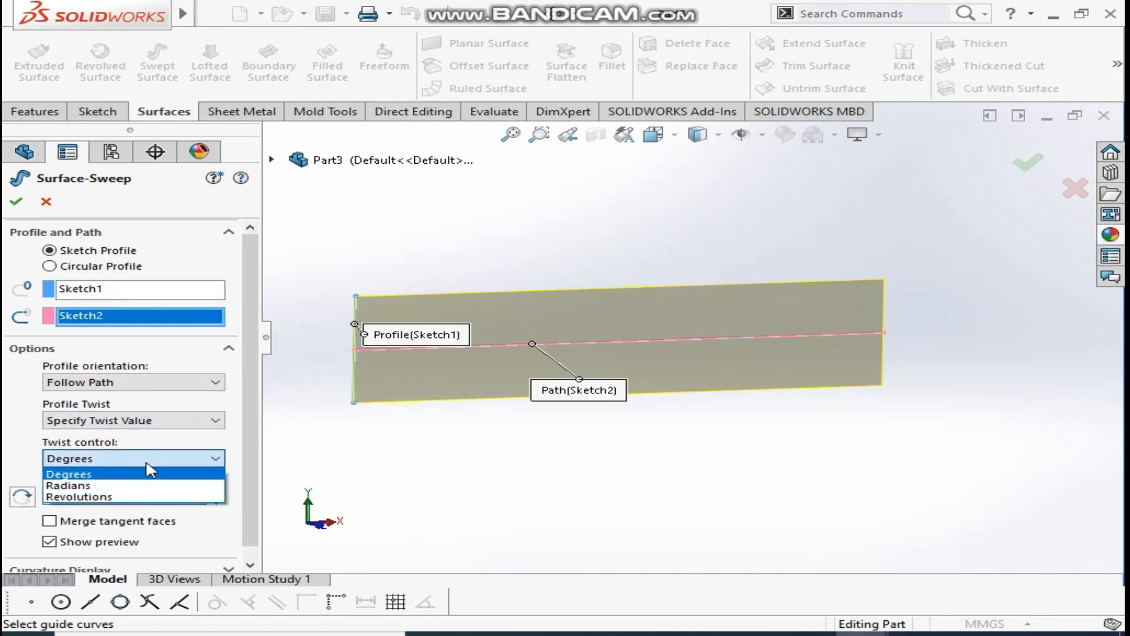
left_click(102, 498)
left_click_drag(104, 495, 35, 496)
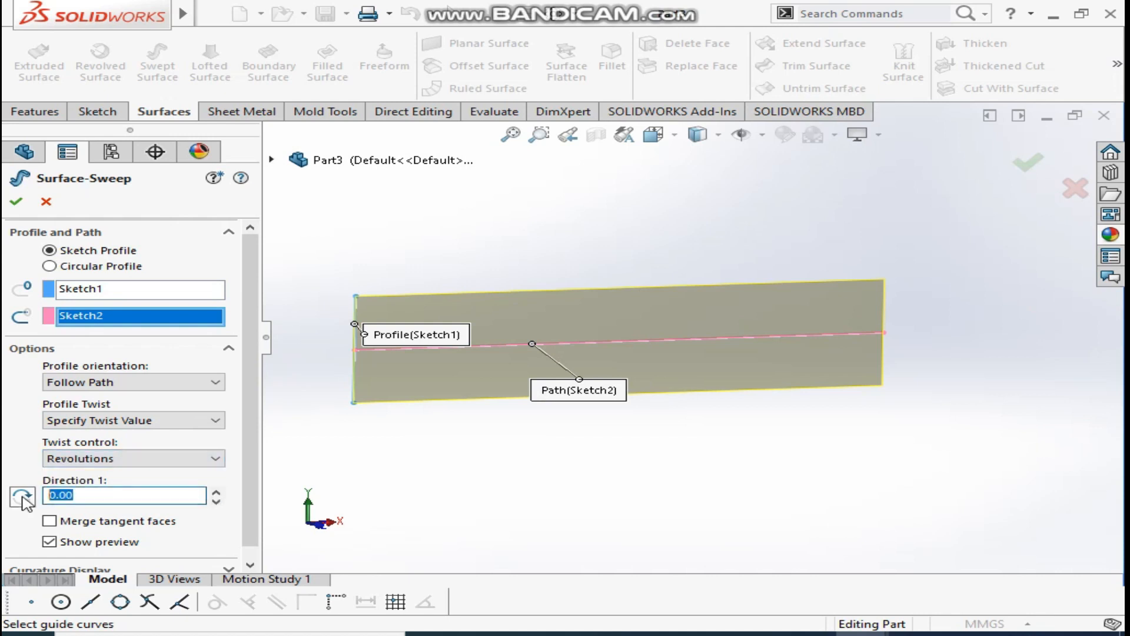
type("1")
left_click(15, 201)
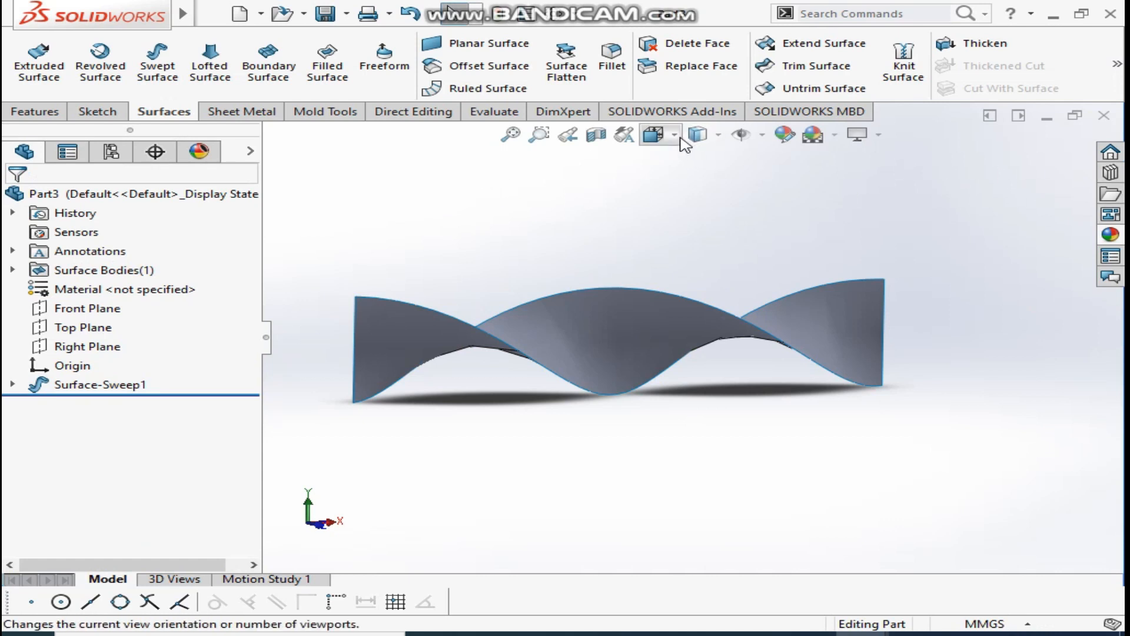
- Show the twisted surface in the Front view
left_click(653, 134)
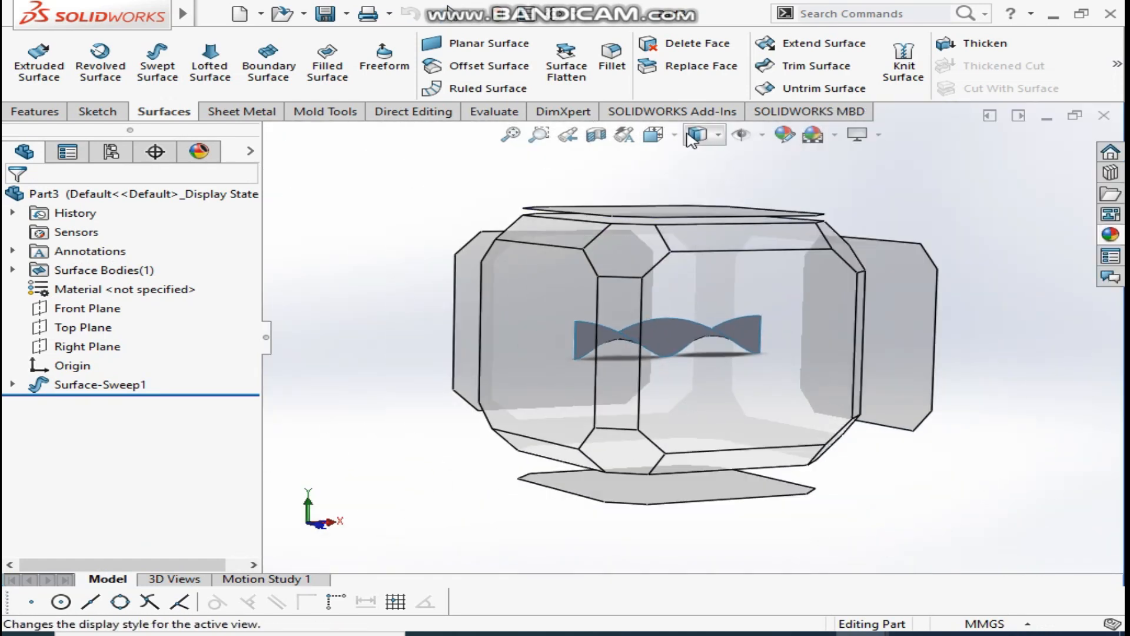
left_click(672, 136)
left_click(777, 233)
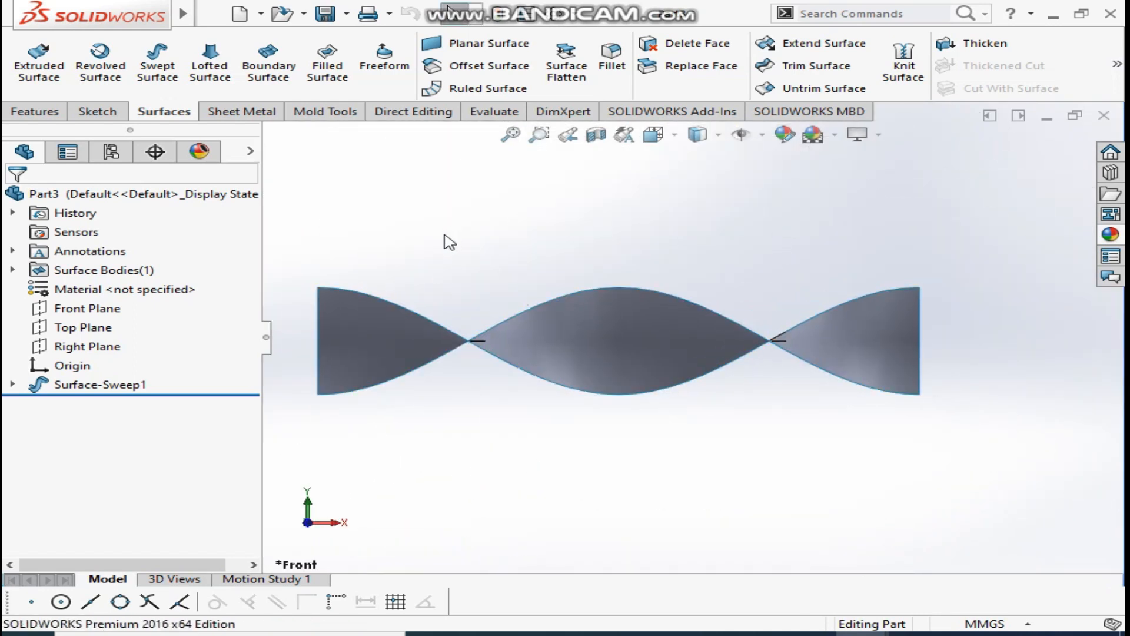
left_click(99, 111)
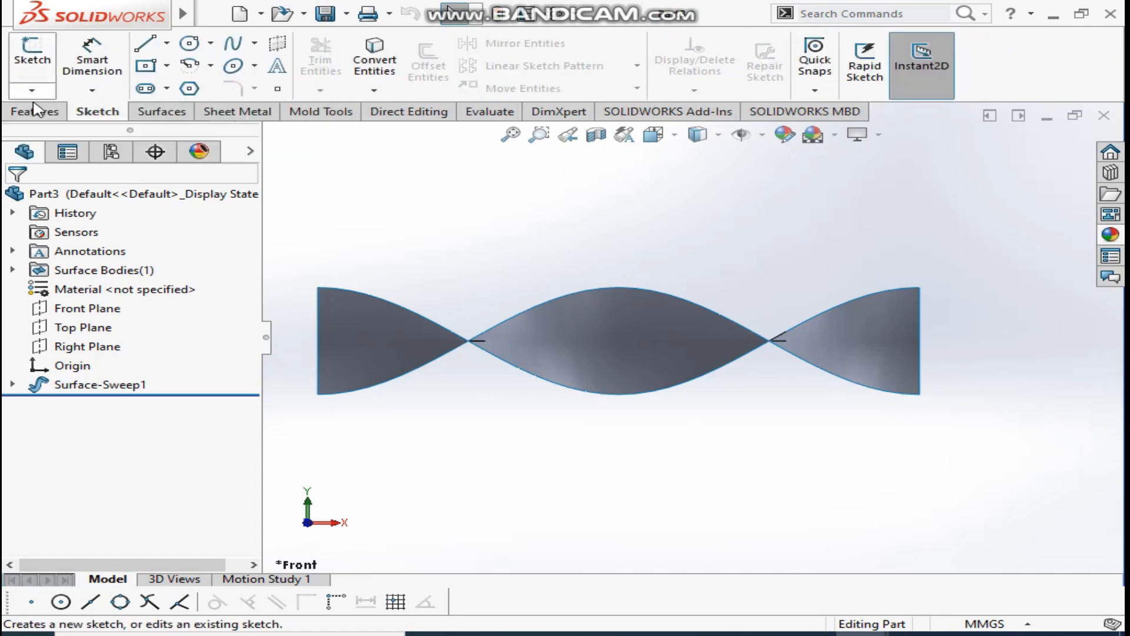
left_click(33, 65)
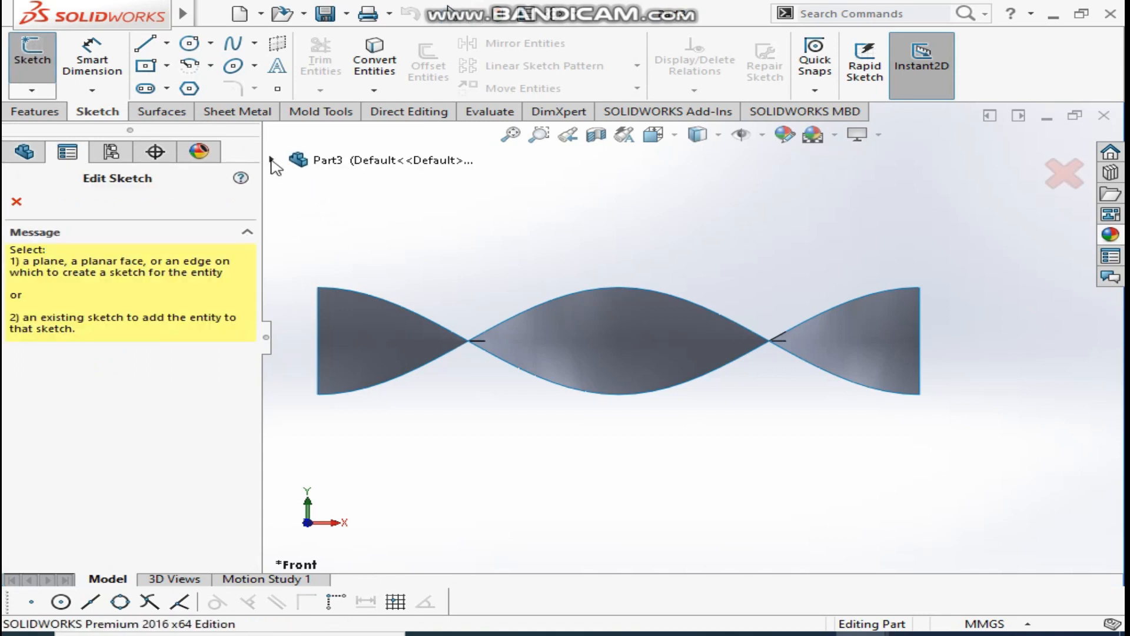
left_click(272, 161)
left_click(348, 281)
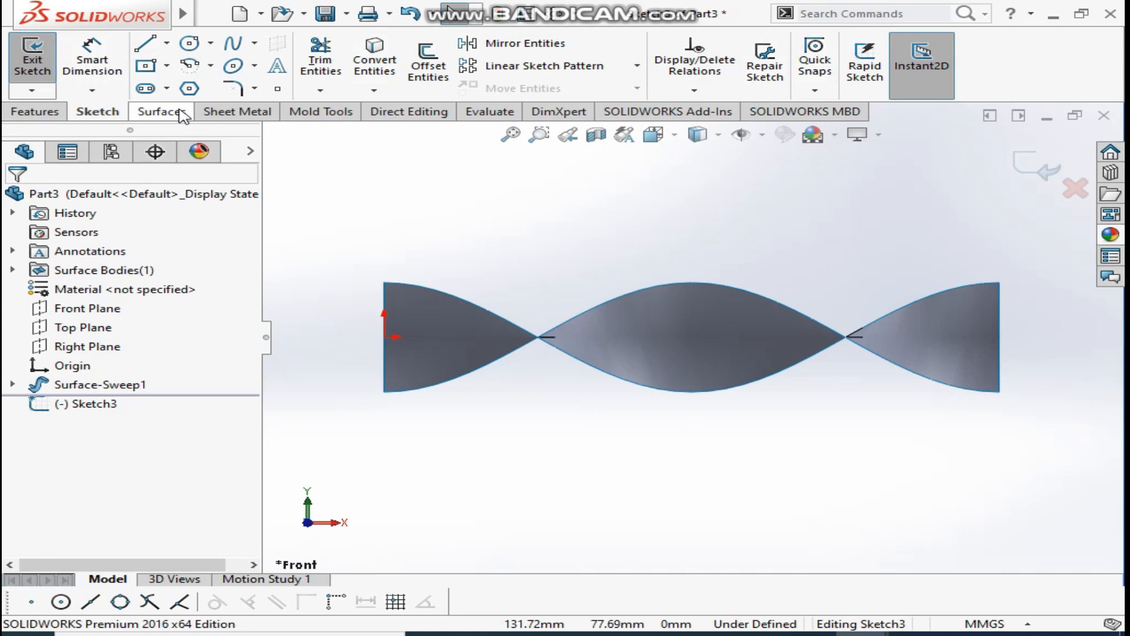
left_click(36, 111)
left_click(942, 92)
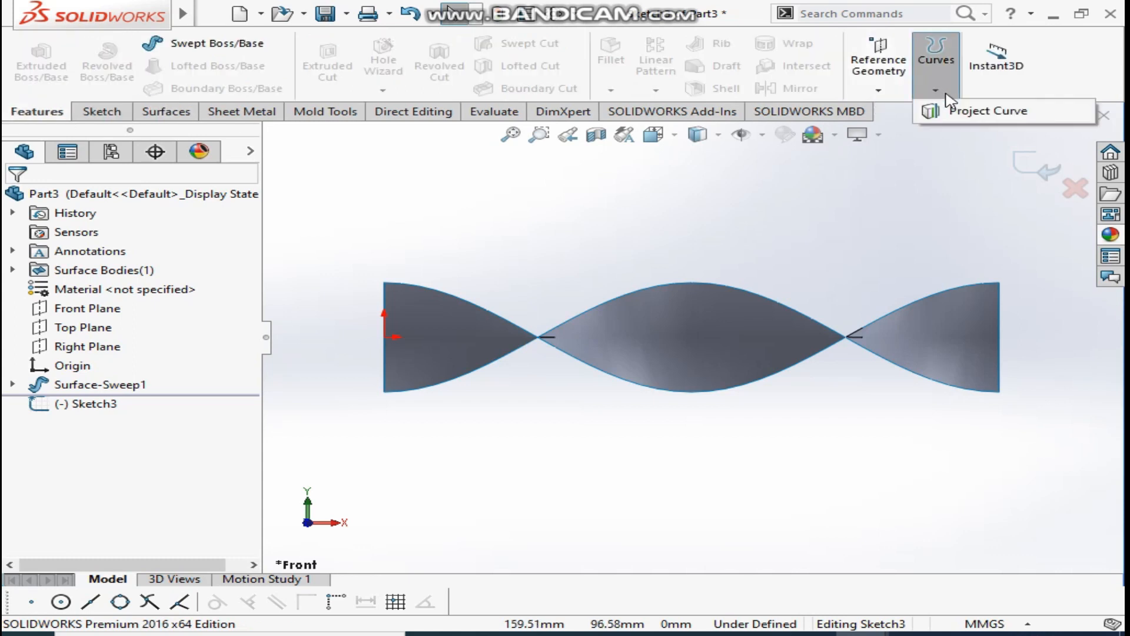
left_click(932, 88)
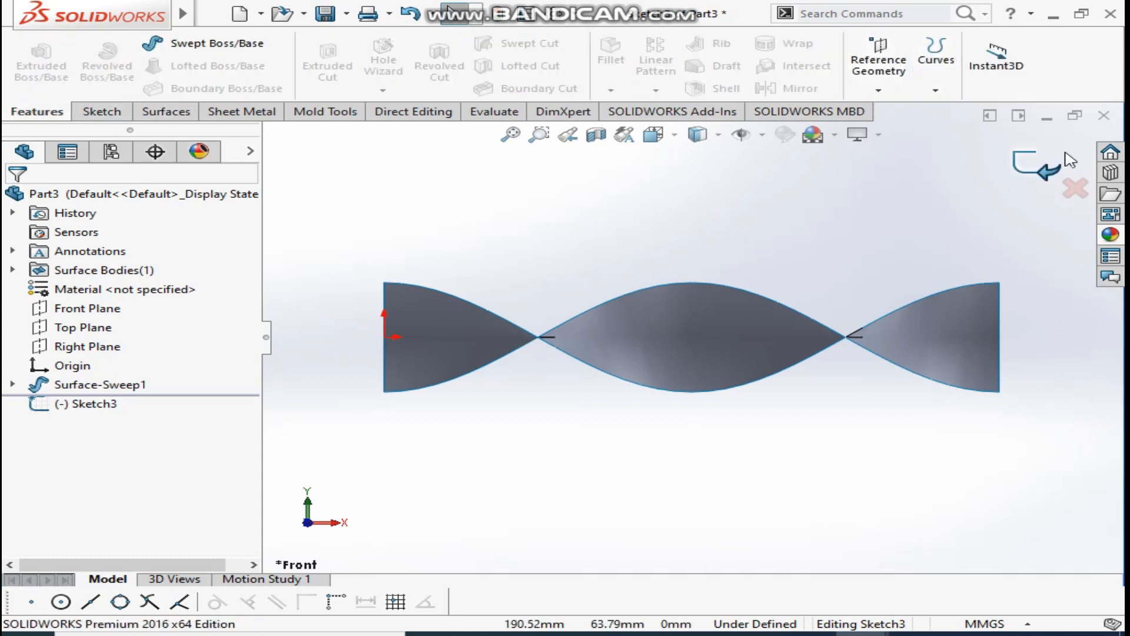
left_click(1036, 167)
- Create a composite curve from the helical edge starting at the profile line's upper end, and hide the twisted surface
left_click(936, 91)
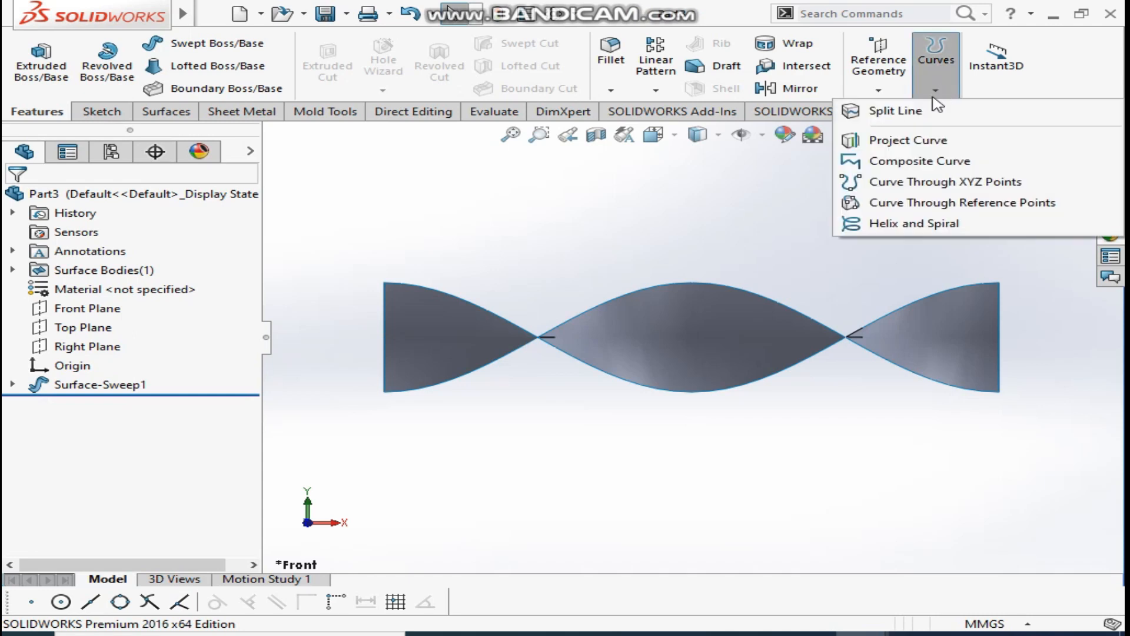
left_click(915, 159)
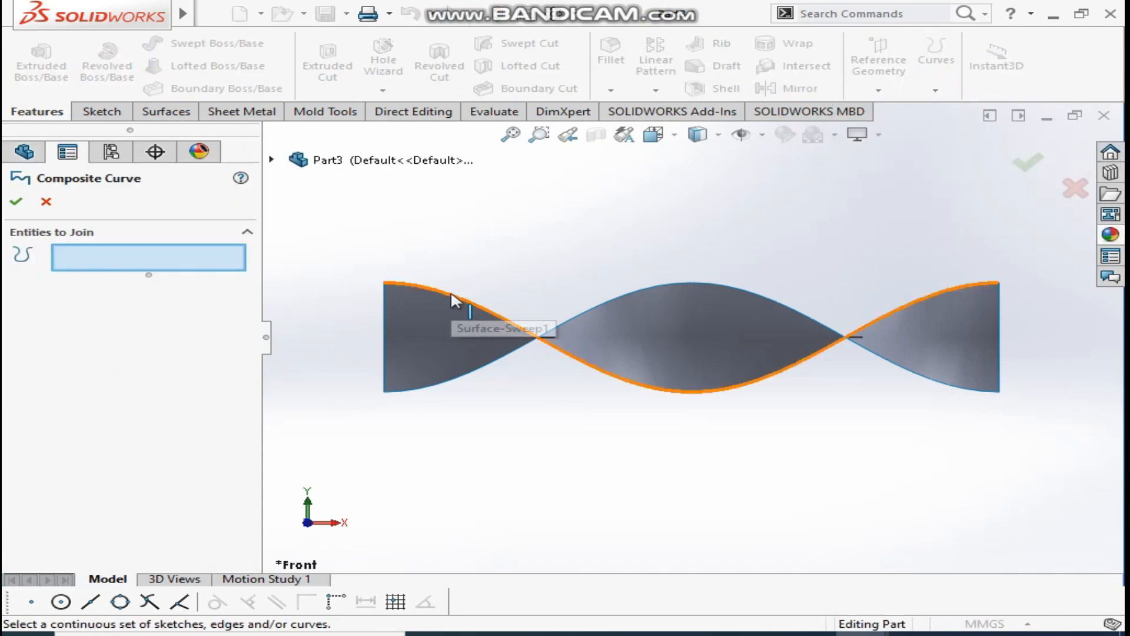
left_click(456, 302)
left_click(13, 202)
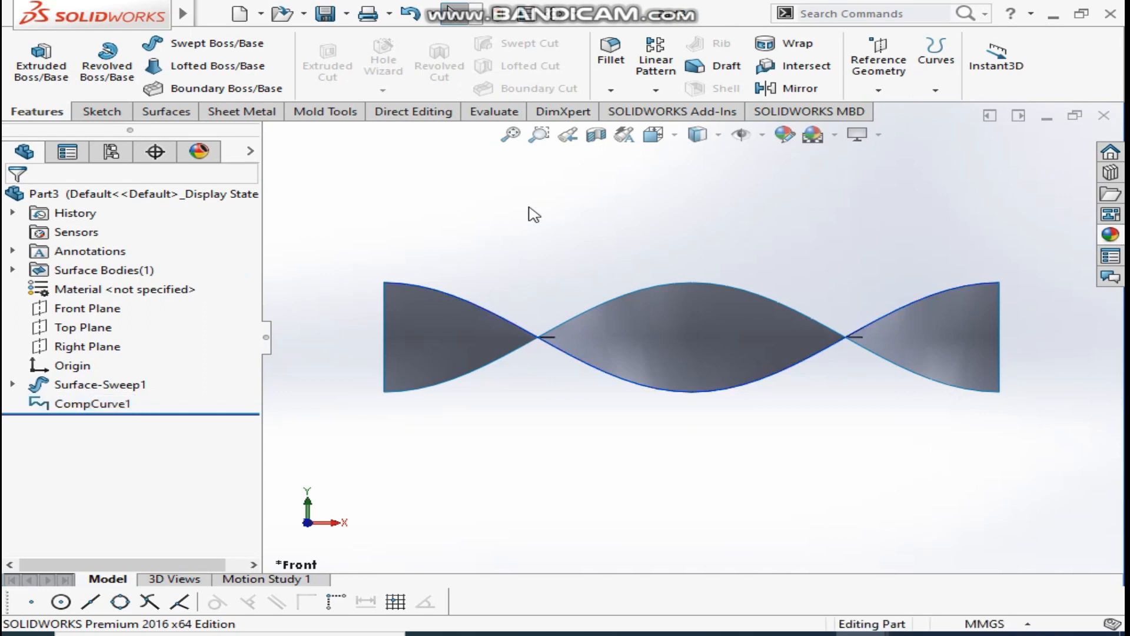
left_click(446, 328)
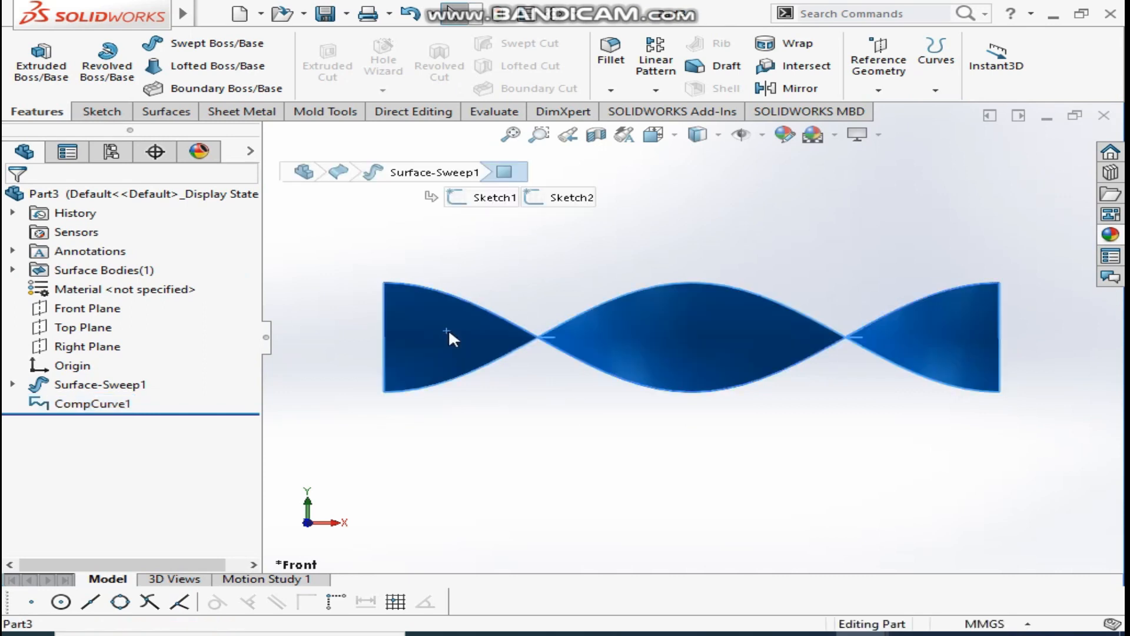
left_click(534, 256)
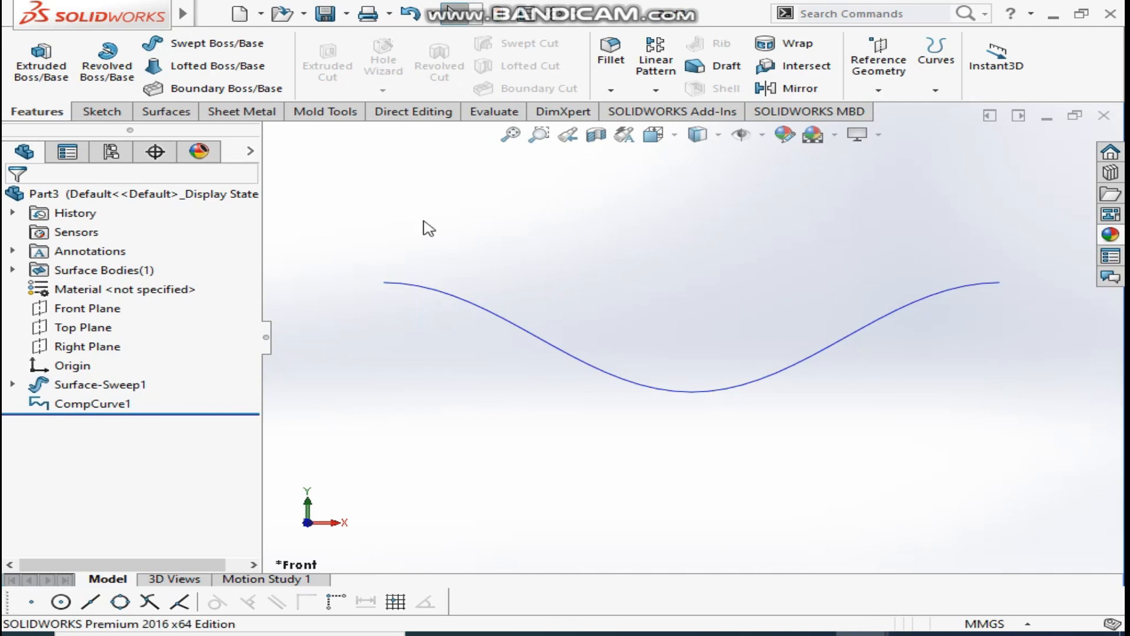
left_click(397, 285)
left_click(126, 110)
left_click(32, 53)
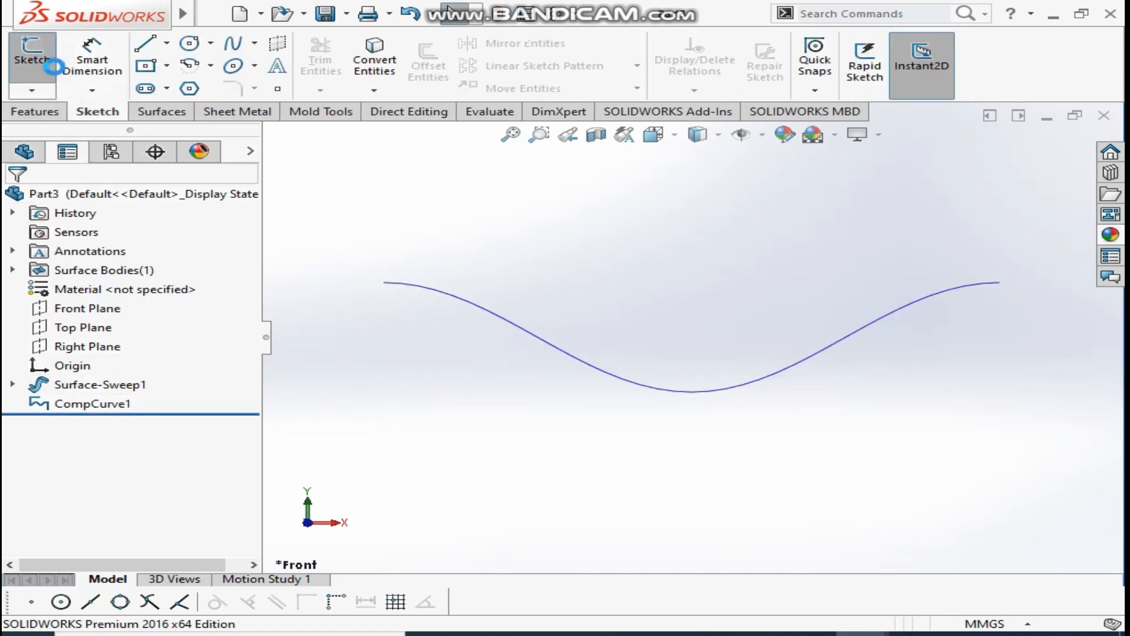
left_click(271, 162)
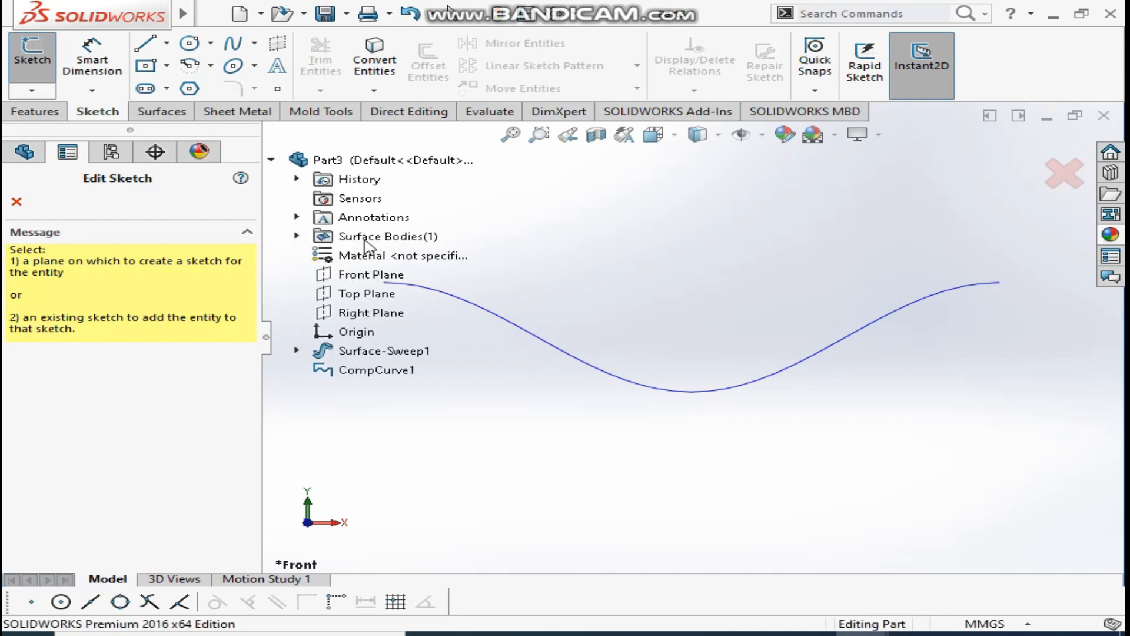
left_click(353, 345)
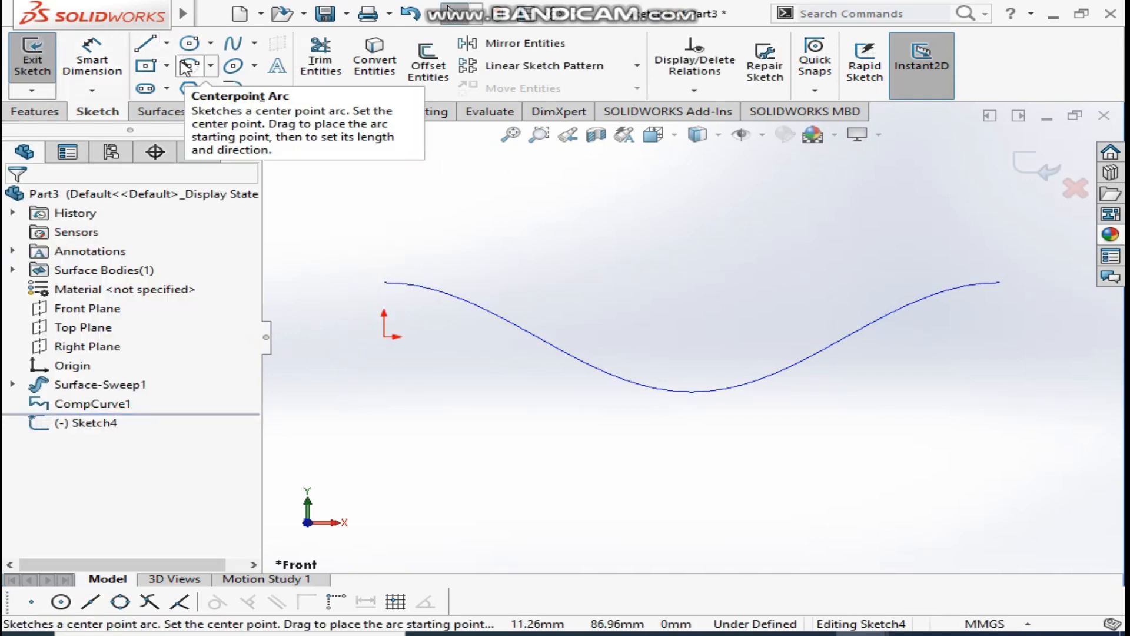
left_click(1038, 169)
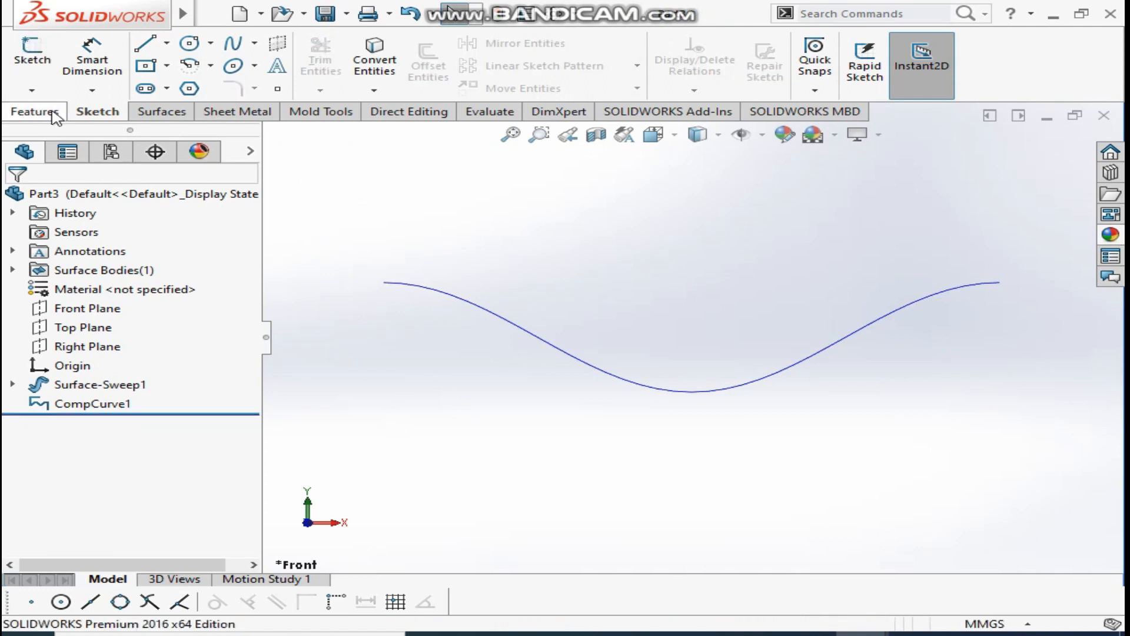
- Start a sketch on the Top Plane and draw a circle centred on the origin
left_click(32, 59)
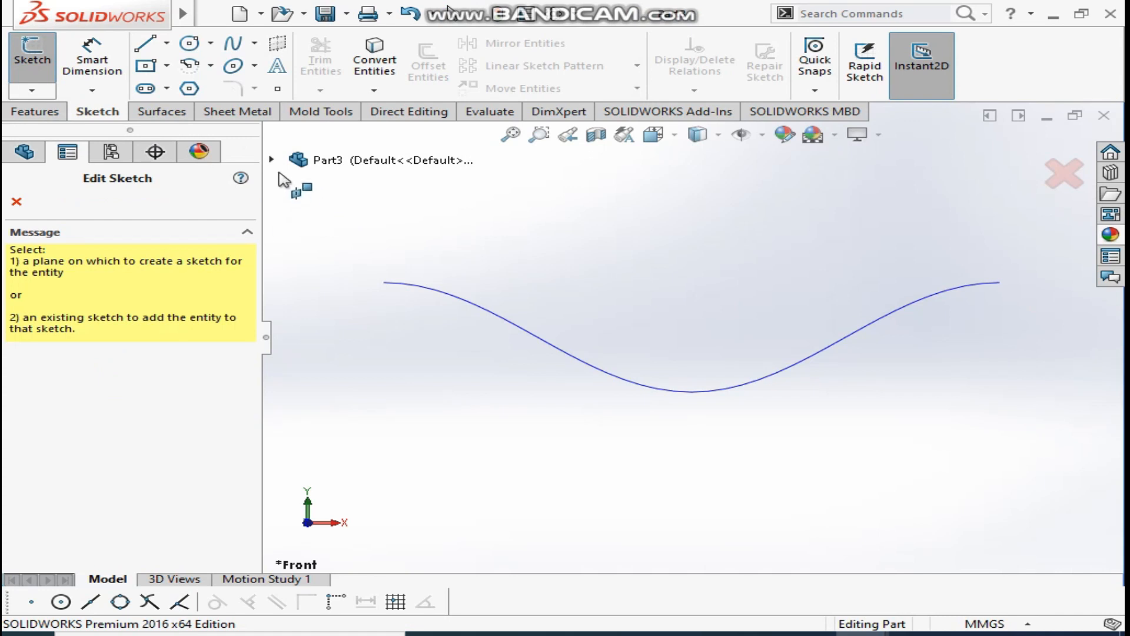
left_click(273, 160)
left_click(353, 293)
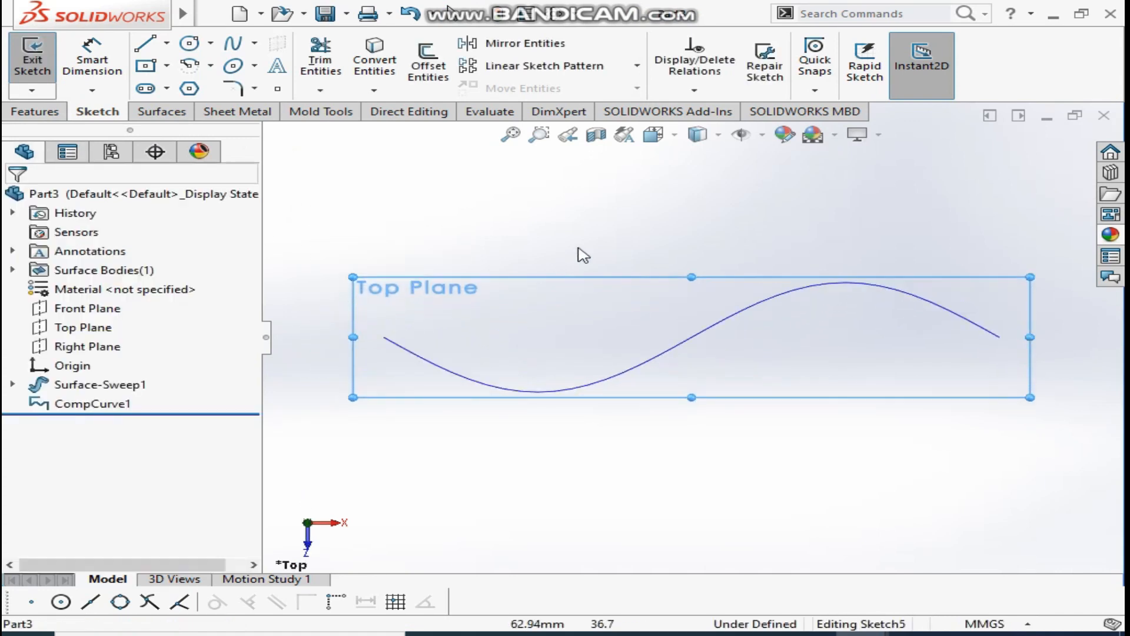
left_click(189, 43)
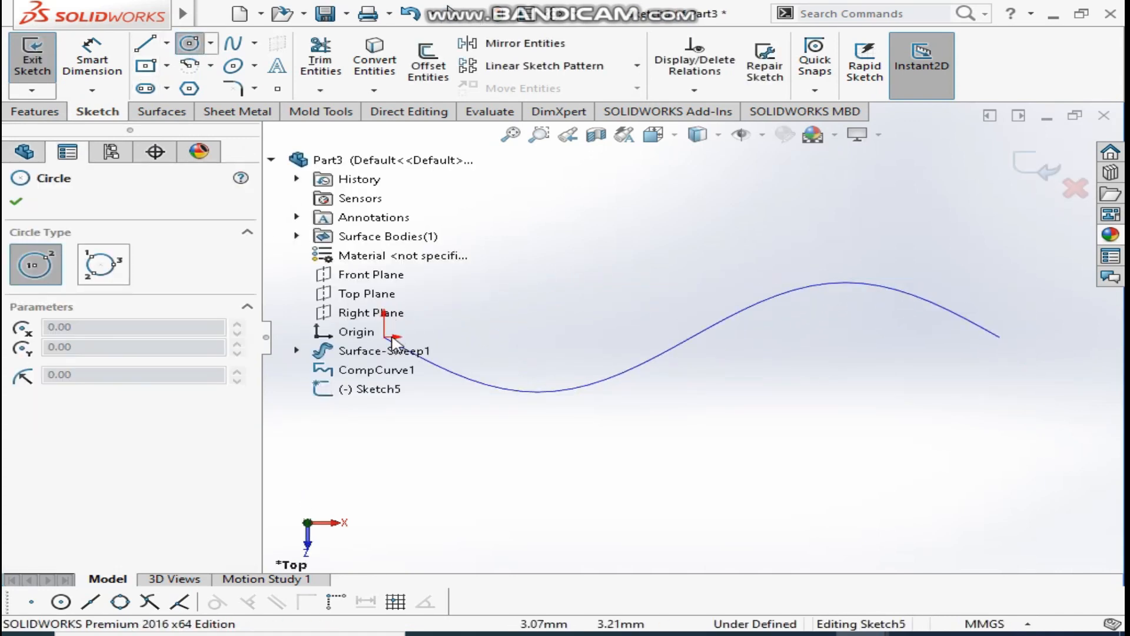
left_click_drag(384, 337, 456, 325)
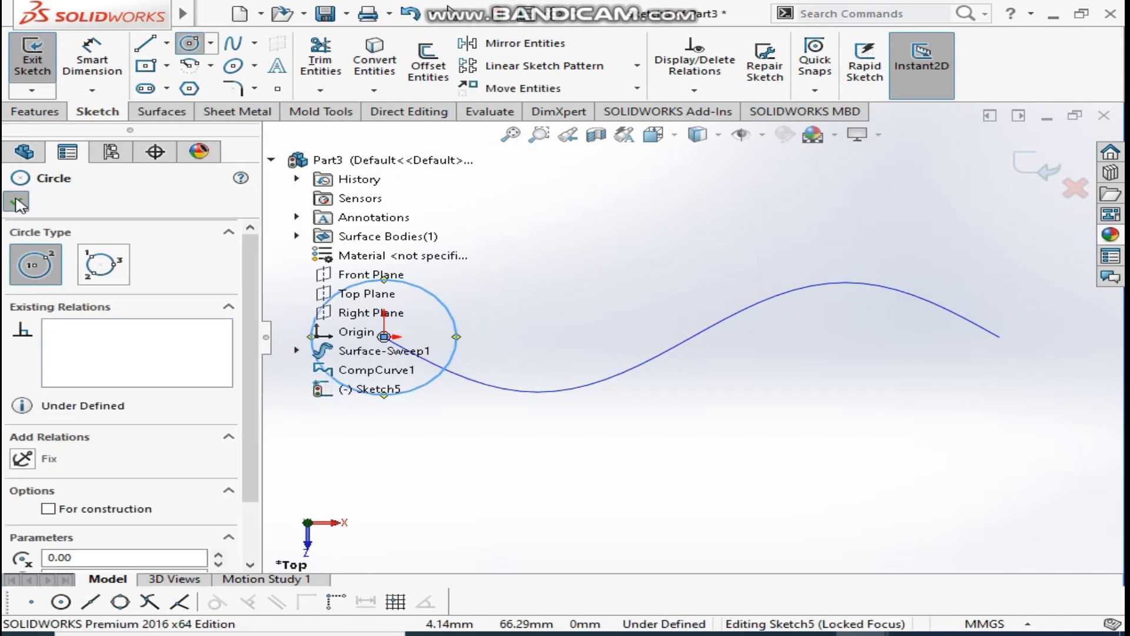
key("Escape")
- Dimension the circle's diameter to 2 mm and finish the sketch
left_click(101, 65)
left_click(435, 281)
left_click(575, 308)
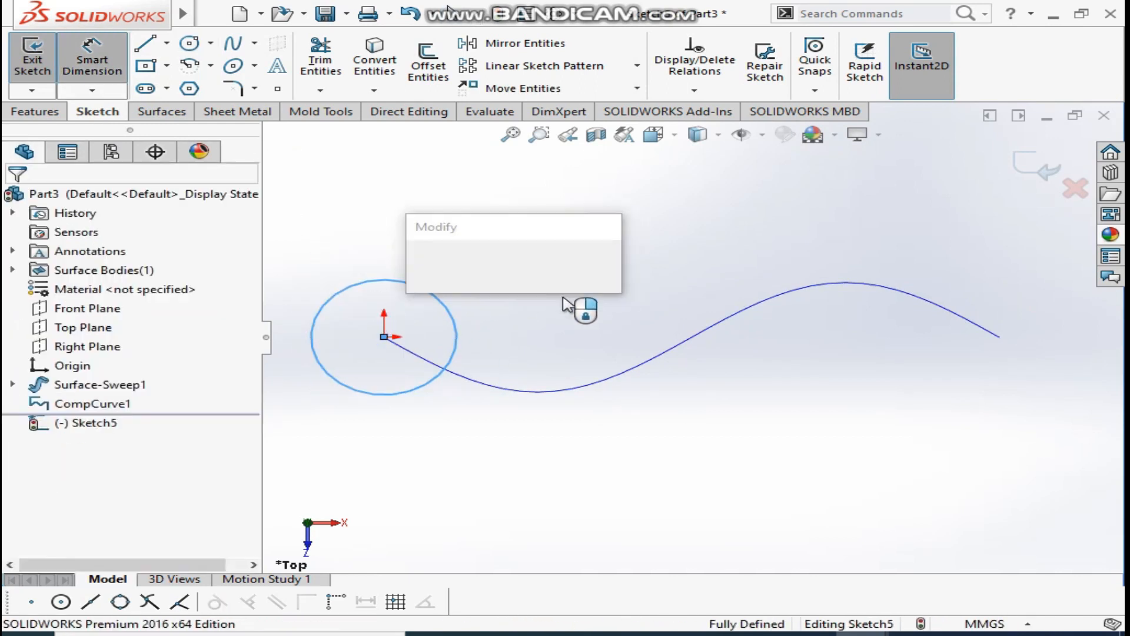
type("2")
key("Return")
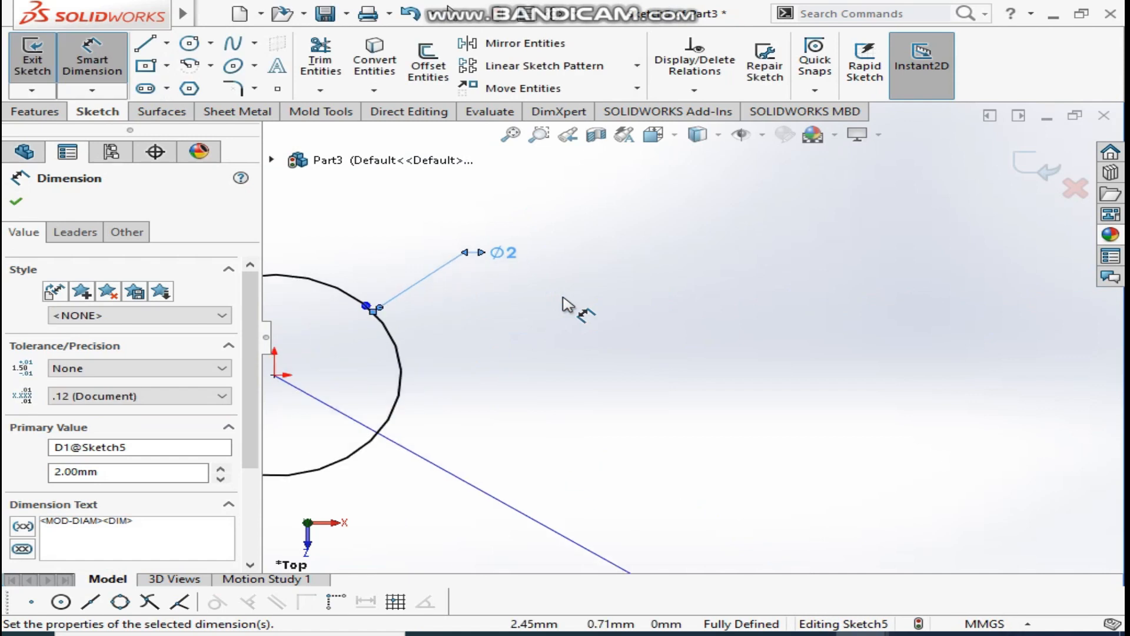
left_click(1031, 163)
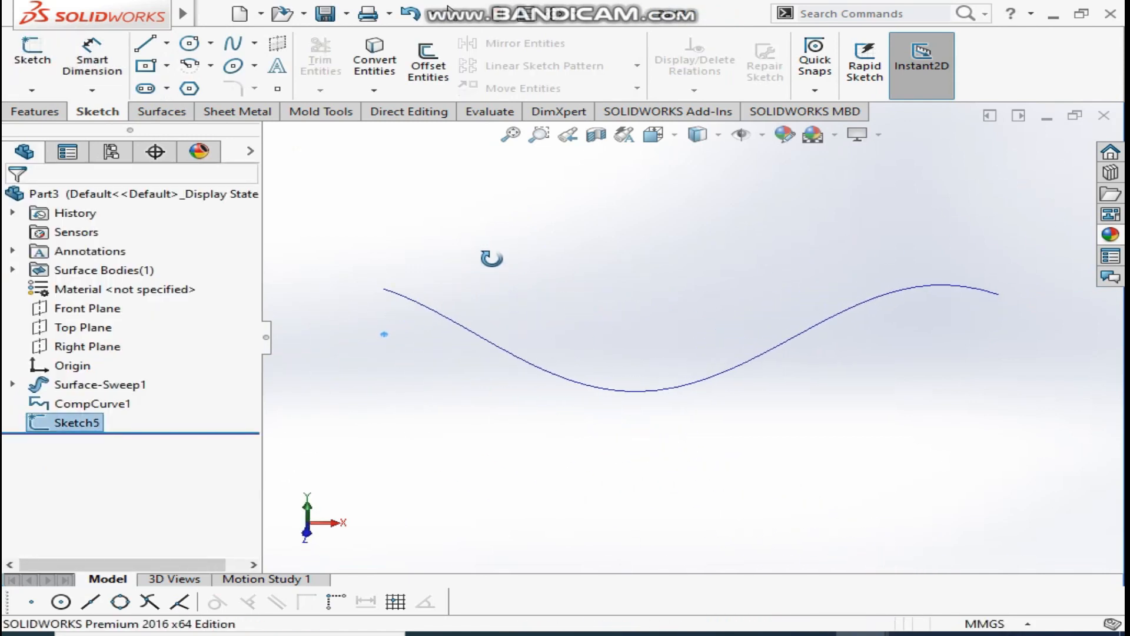
- Extrude the 2 mm circle 45 mm with a Mid Plane end condition to form the rung
left_click(35, 111)
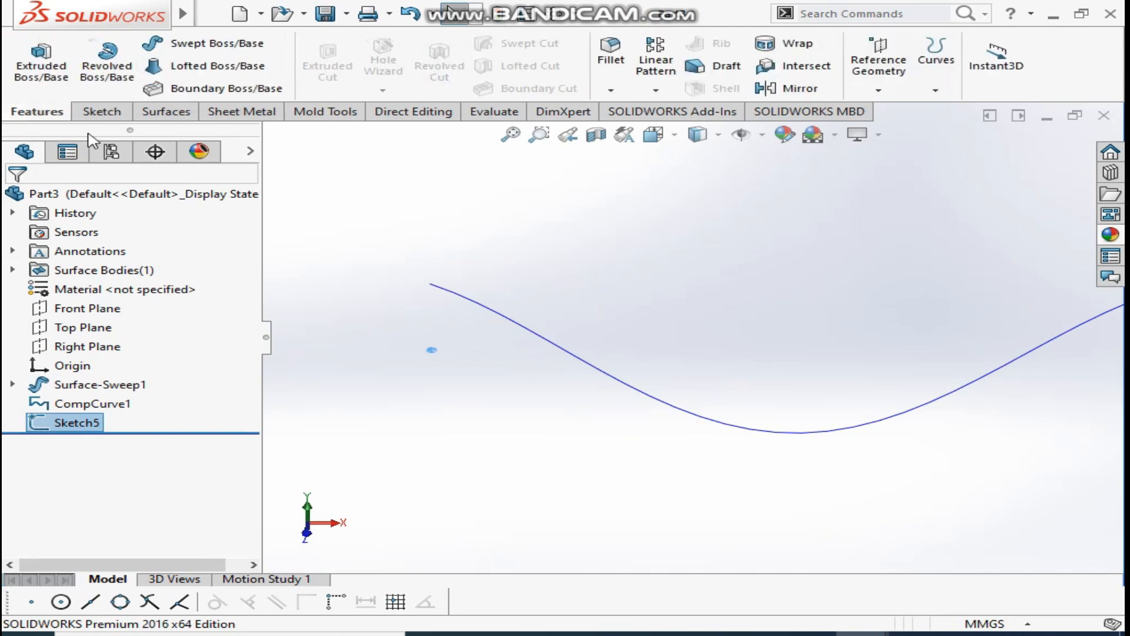
left_click(41, 64)
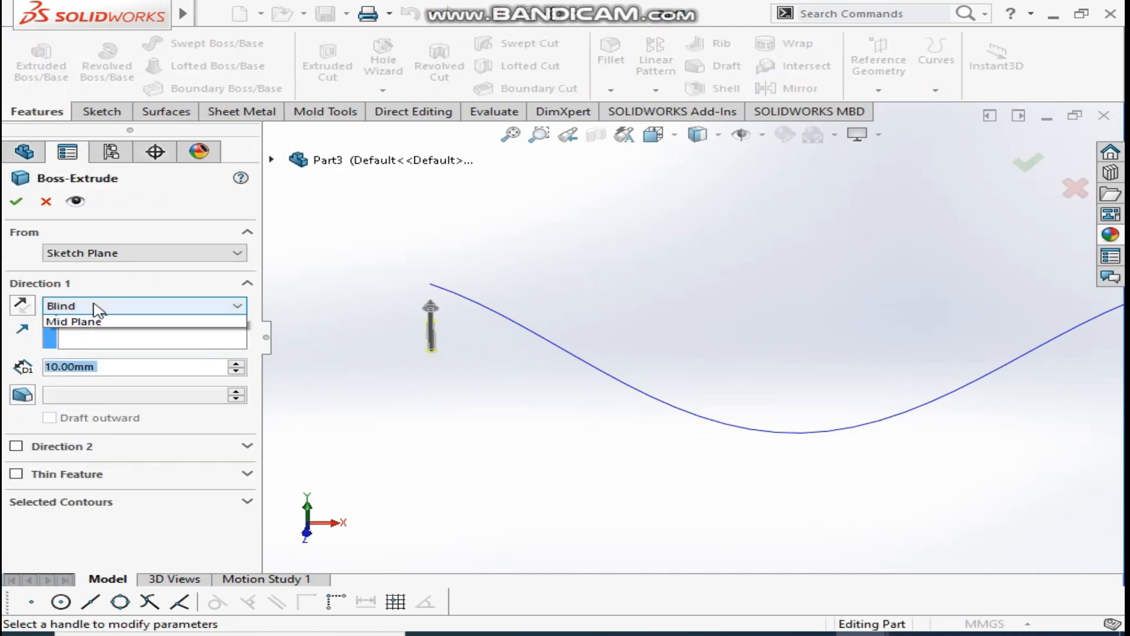
left_click(97, 306)
left_click(218, 383)
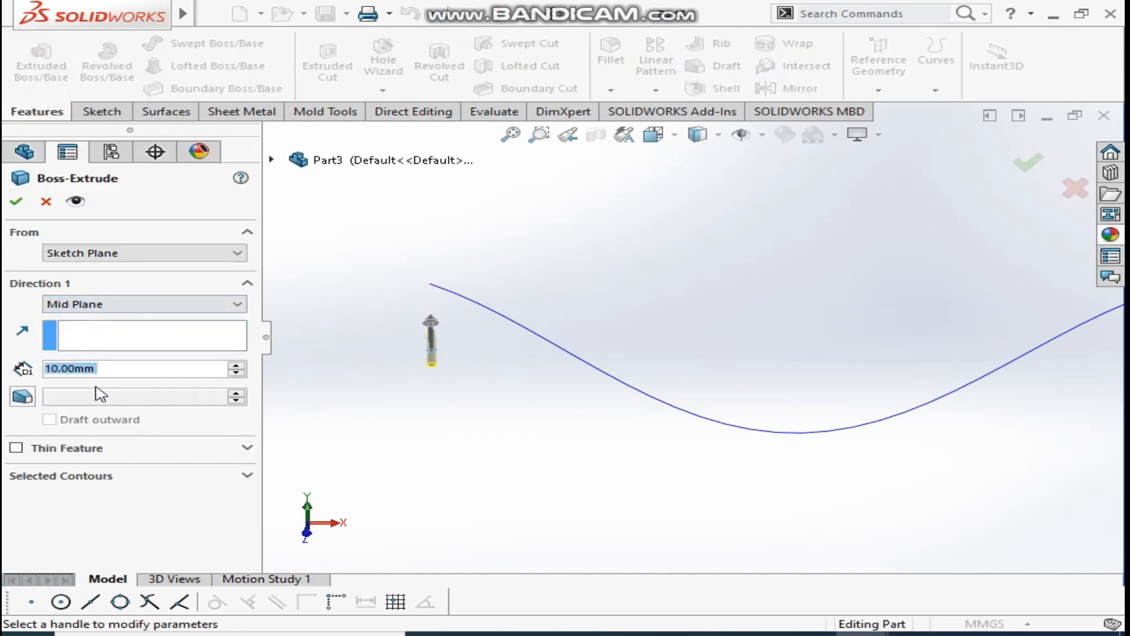
type("45")
key("Return")
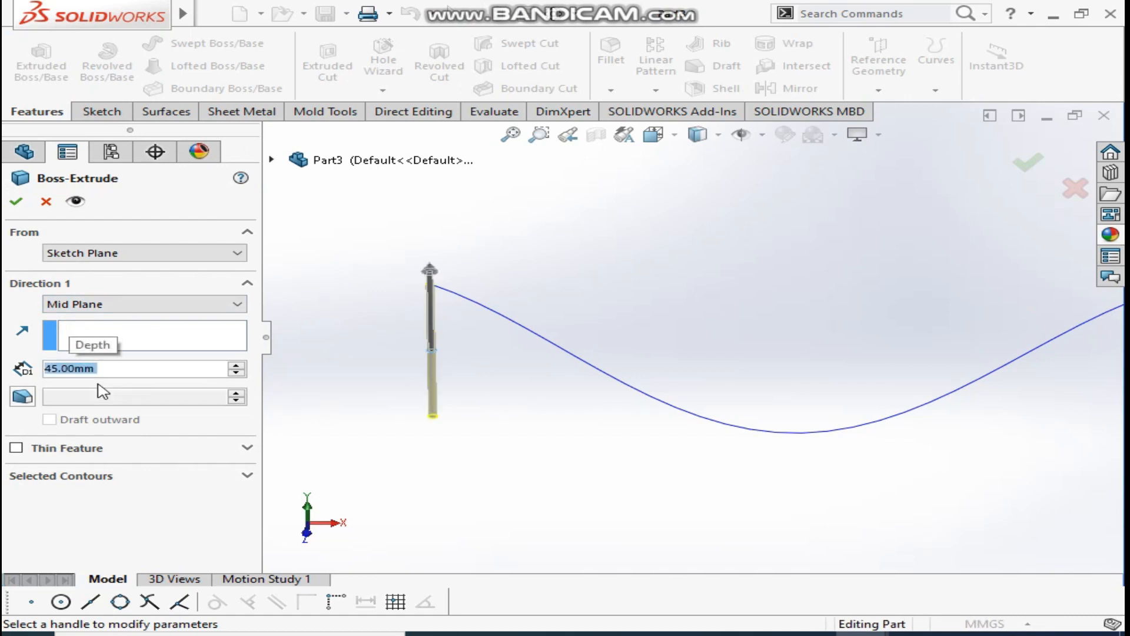
left_click(16, 202)
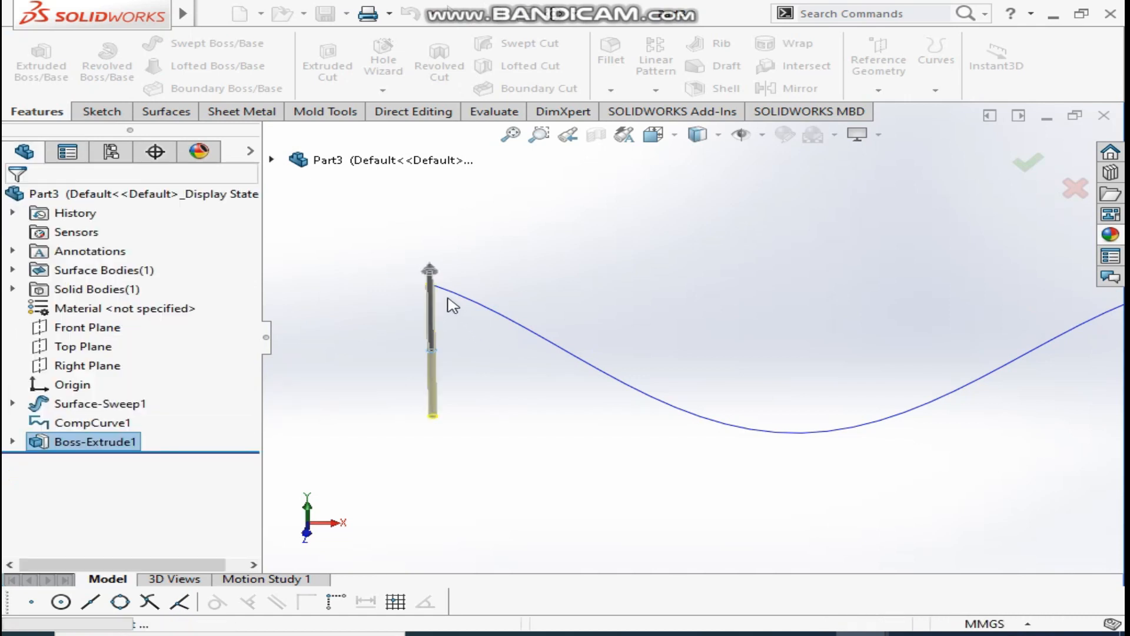
scroll(447, 299, "down", 2)
scroll(449, 303, "down", 2)
left_click(302, 258)
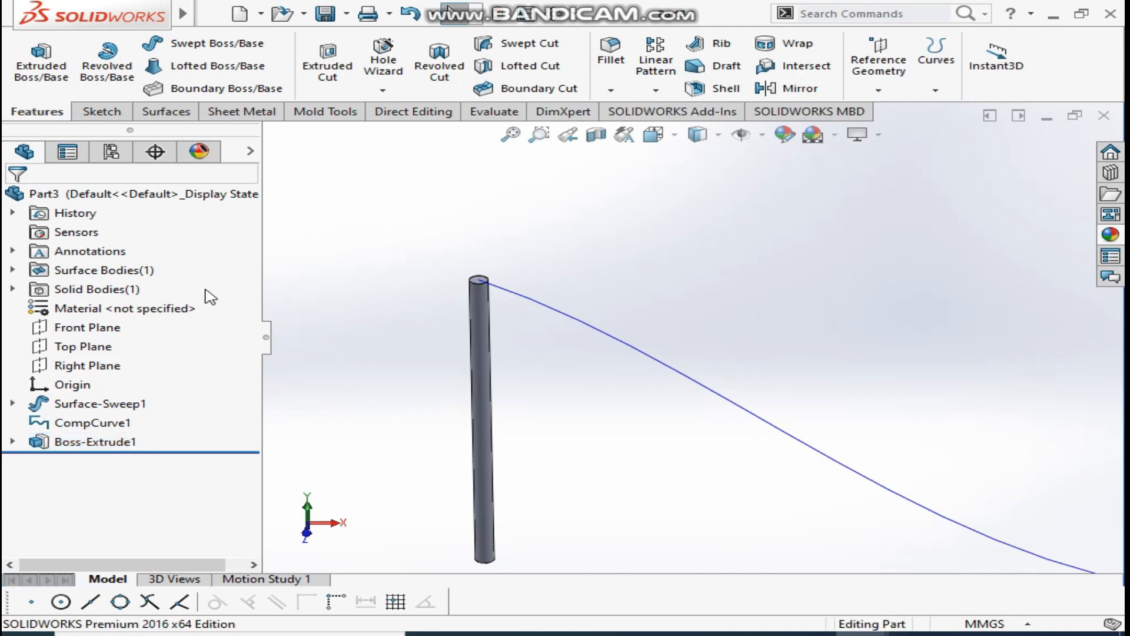
- Start a sketch on the Front Plane
left_click(97, 111)
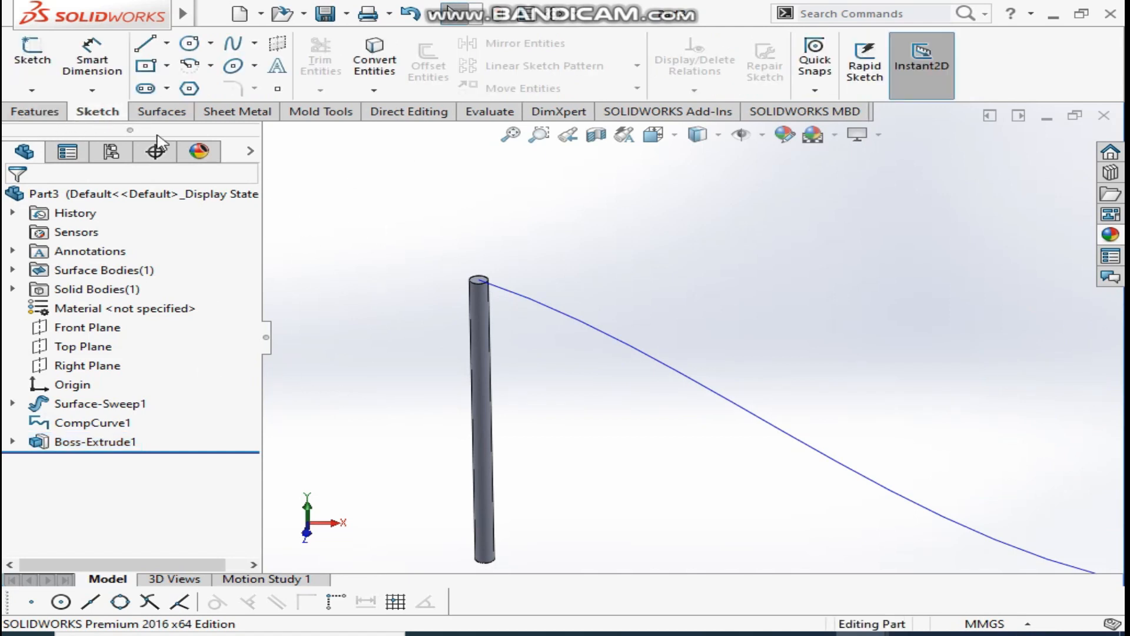
left_click(33, 59)
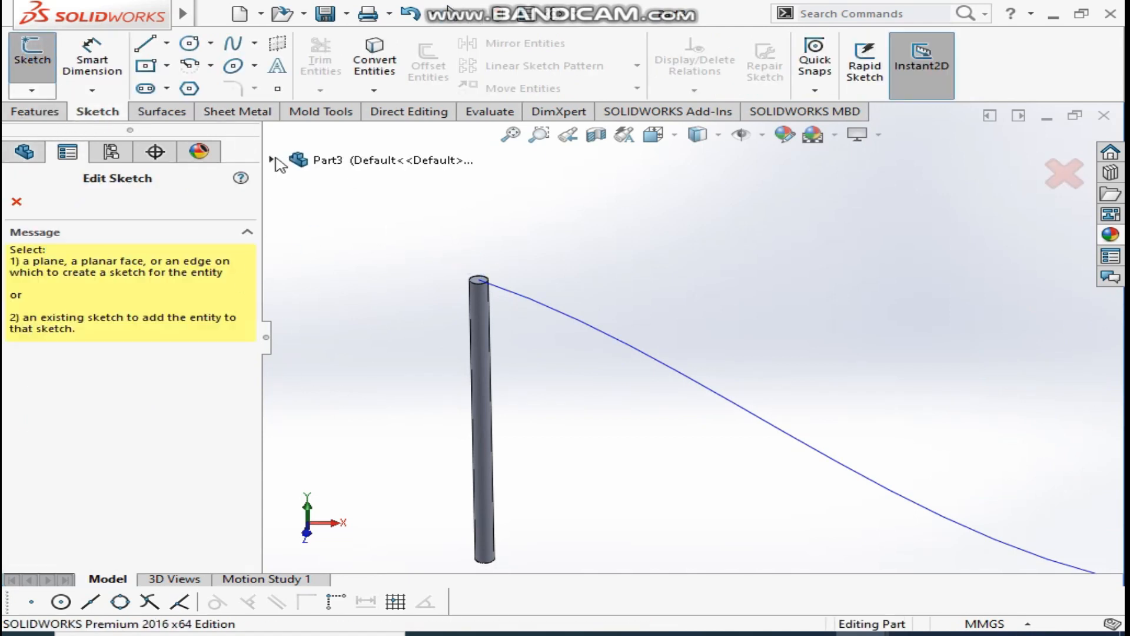
left_click(273, 160)
left_click(353, 355)
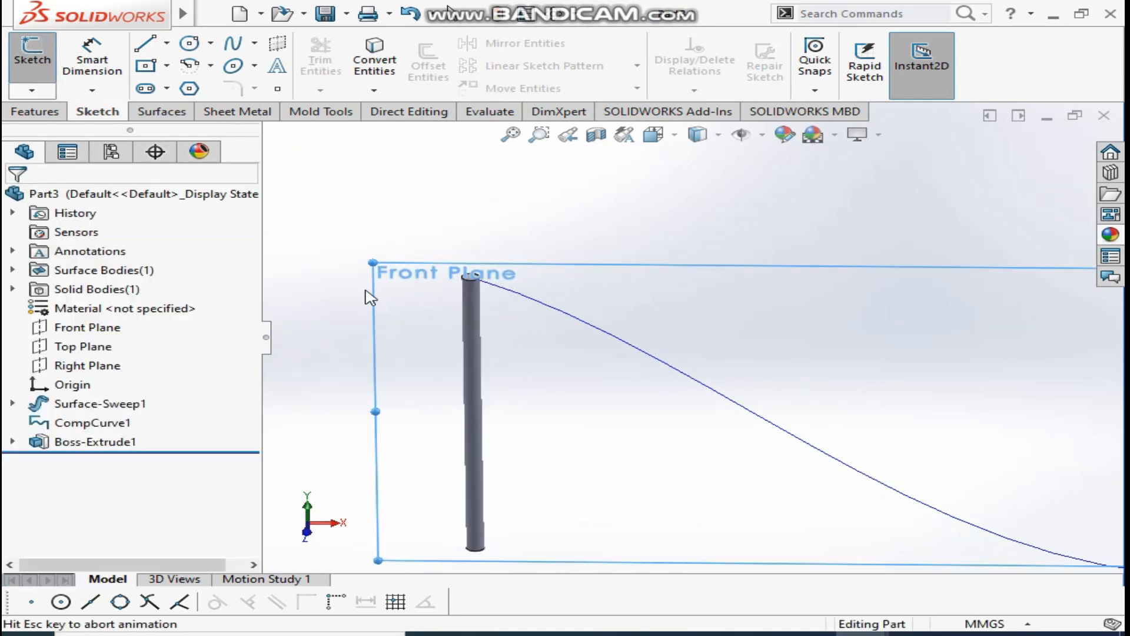
scroll(383, 294, "down", 8)
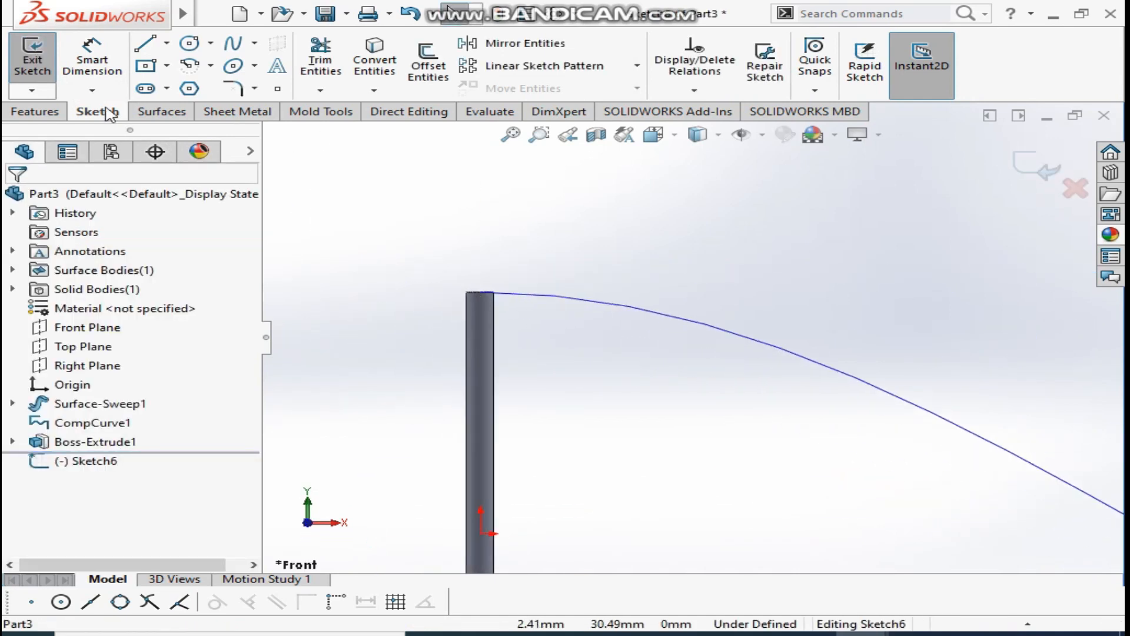
left_click(190, 66)
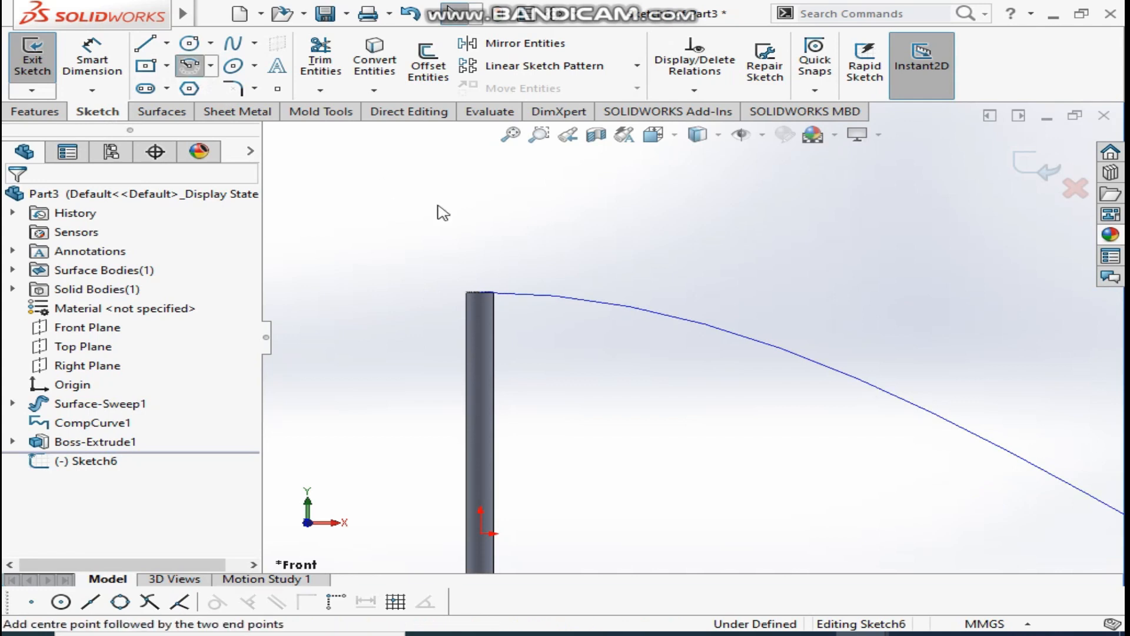
left_click(477, 292)
scroll(525, 306, "up", 2)
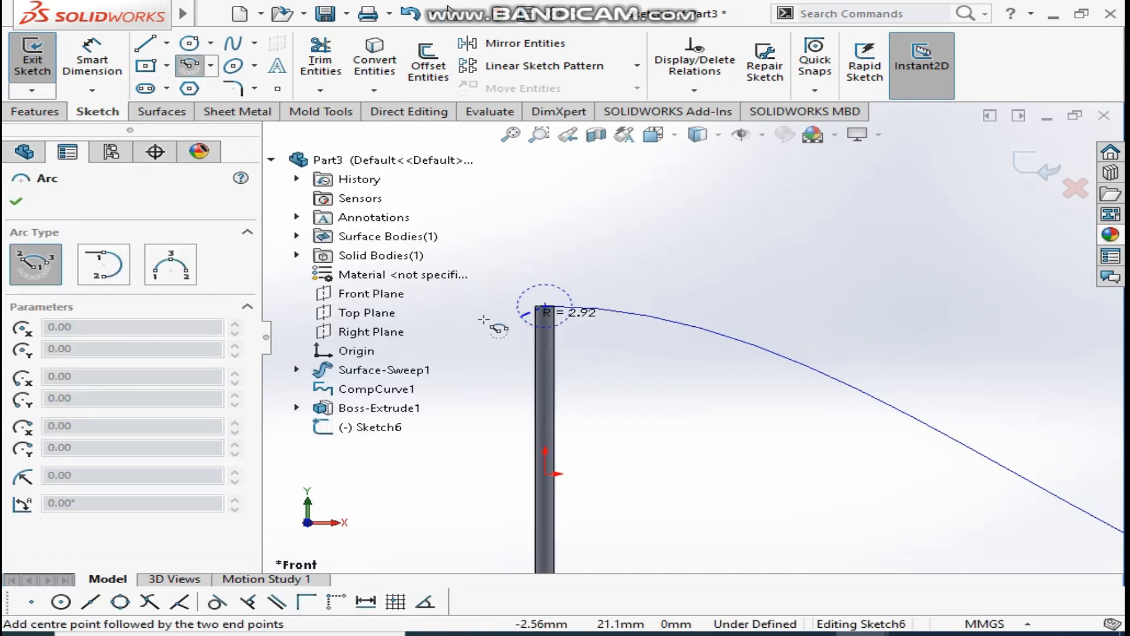
left_click(467, 304)
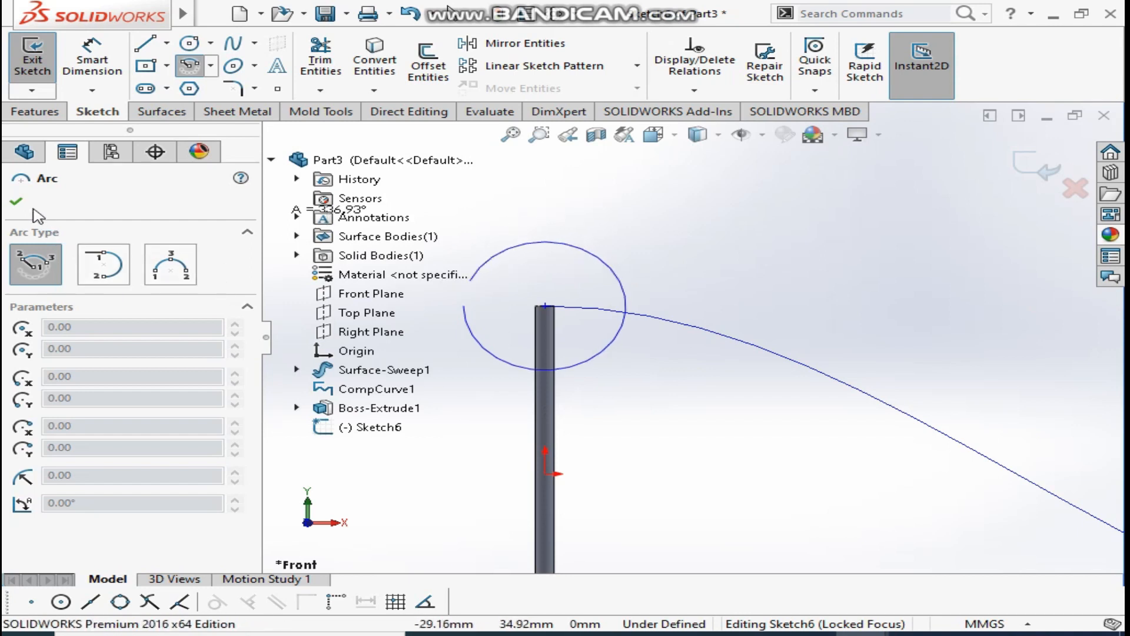
left_click(16, 201)
- Draw a 180° centrepoint arc of about 12 mm radius above the rung, centred on its upper end
left_click(190, 66)
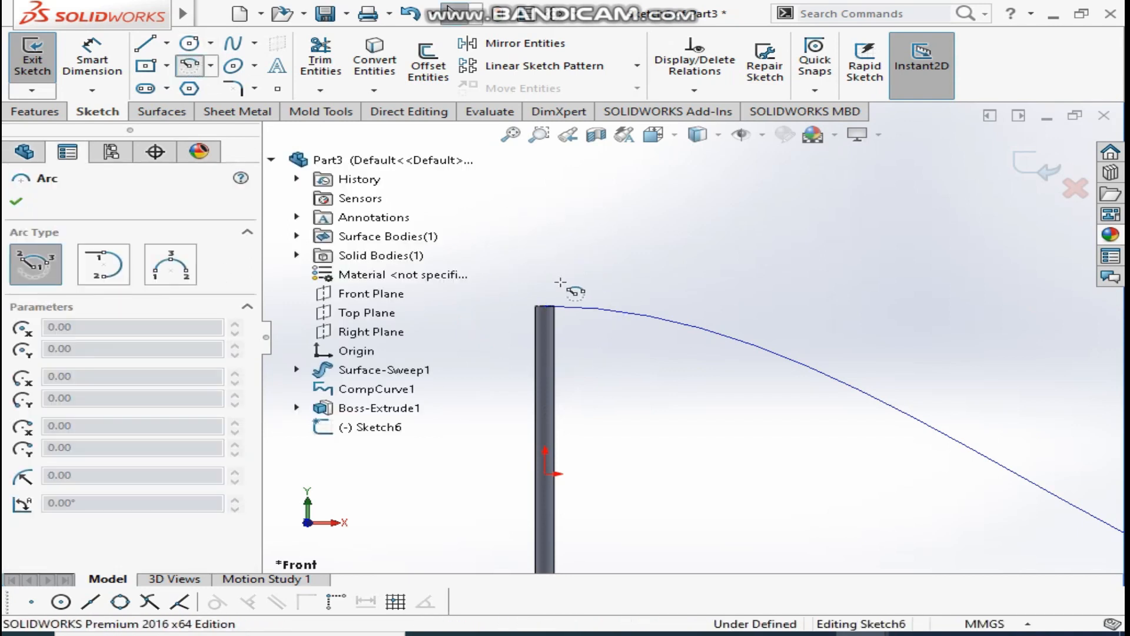
left_click(545, 305)
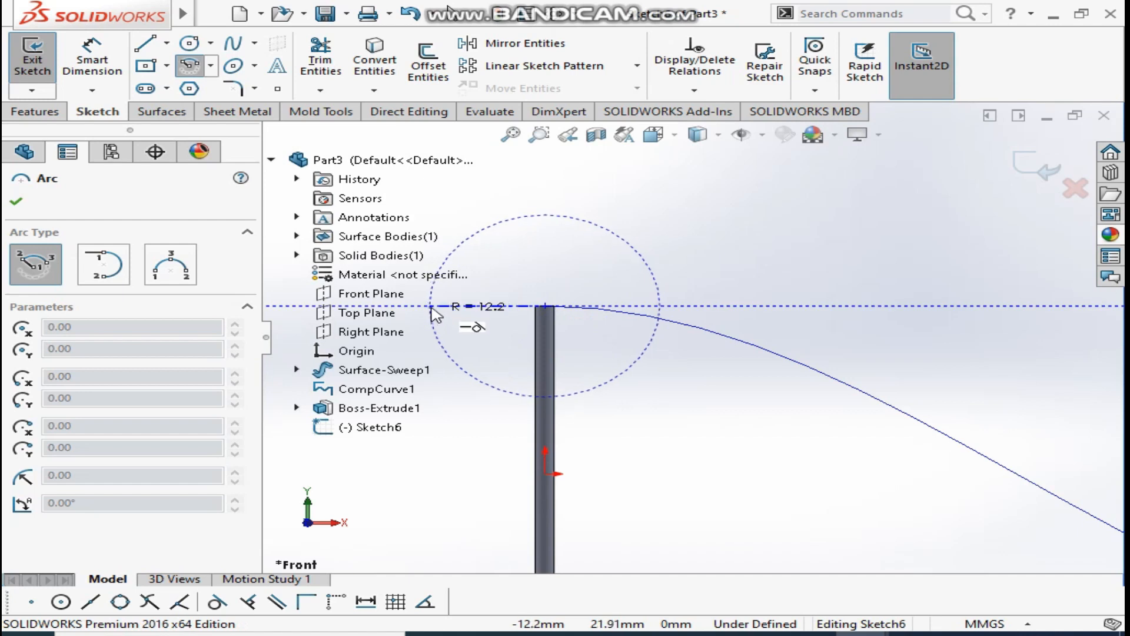
left_click(430, 305)
left_click(660, 305)
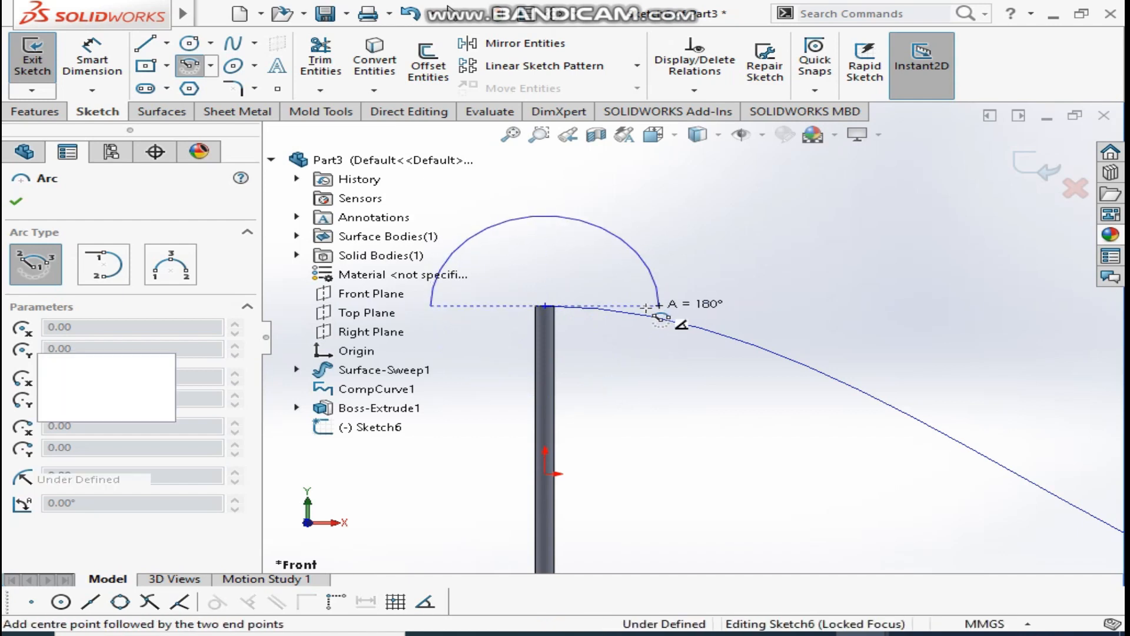
left_click(17, 205)
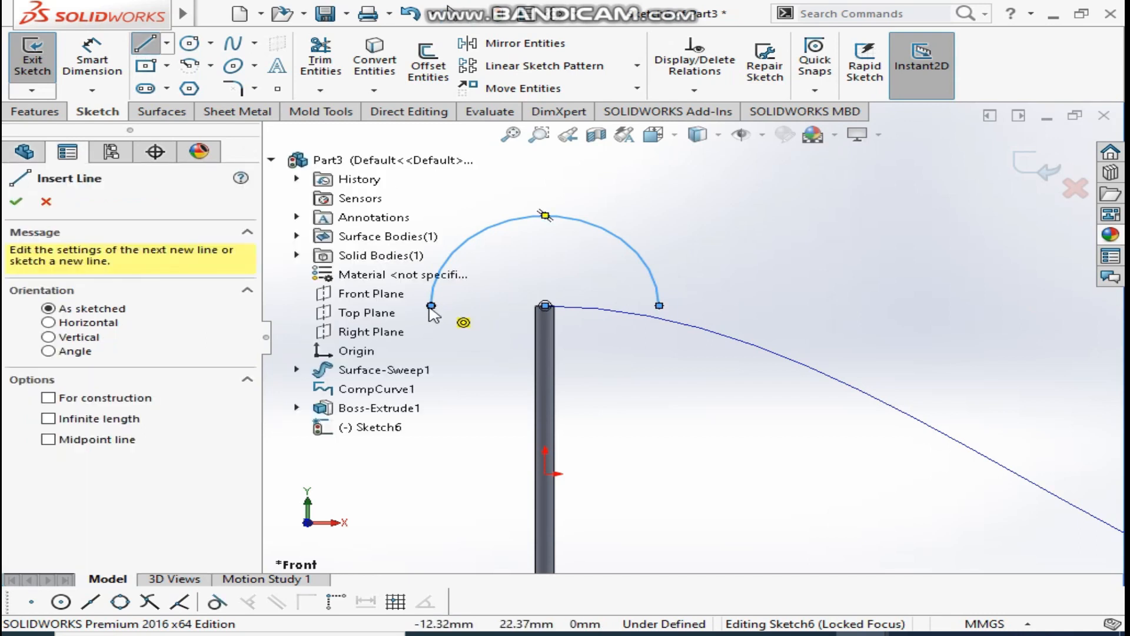
- Close the semicircle with two horizontal lines running from its left endpoint through the centre to its right endpoint
left_click(431, 306)
left_click(545, 305)
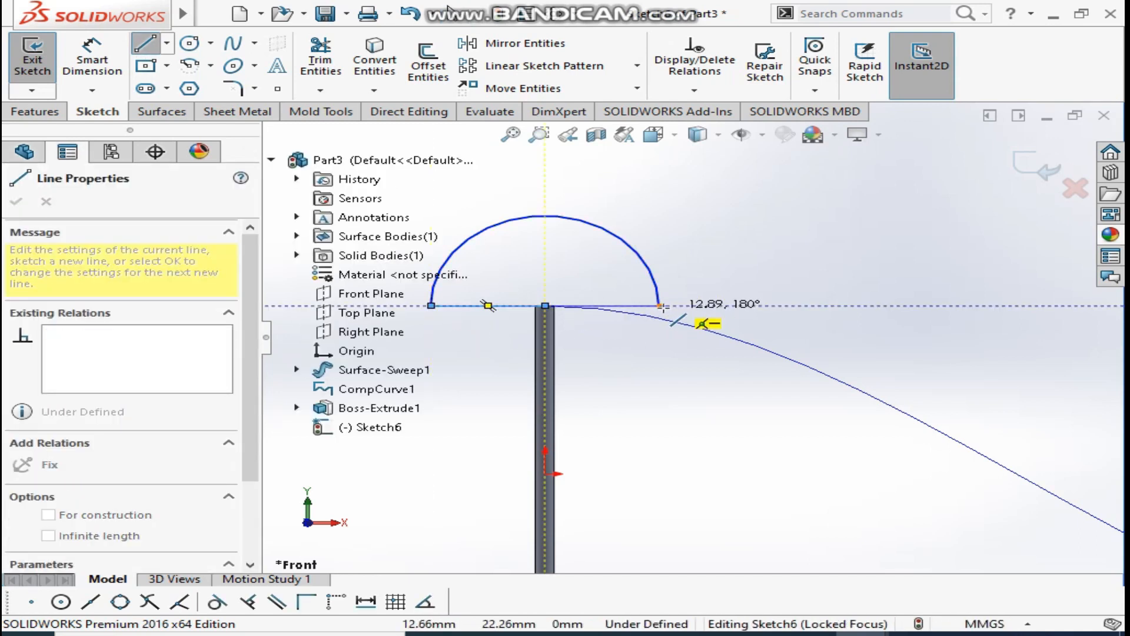
left_click(659, 305)
right_click(753, 310)
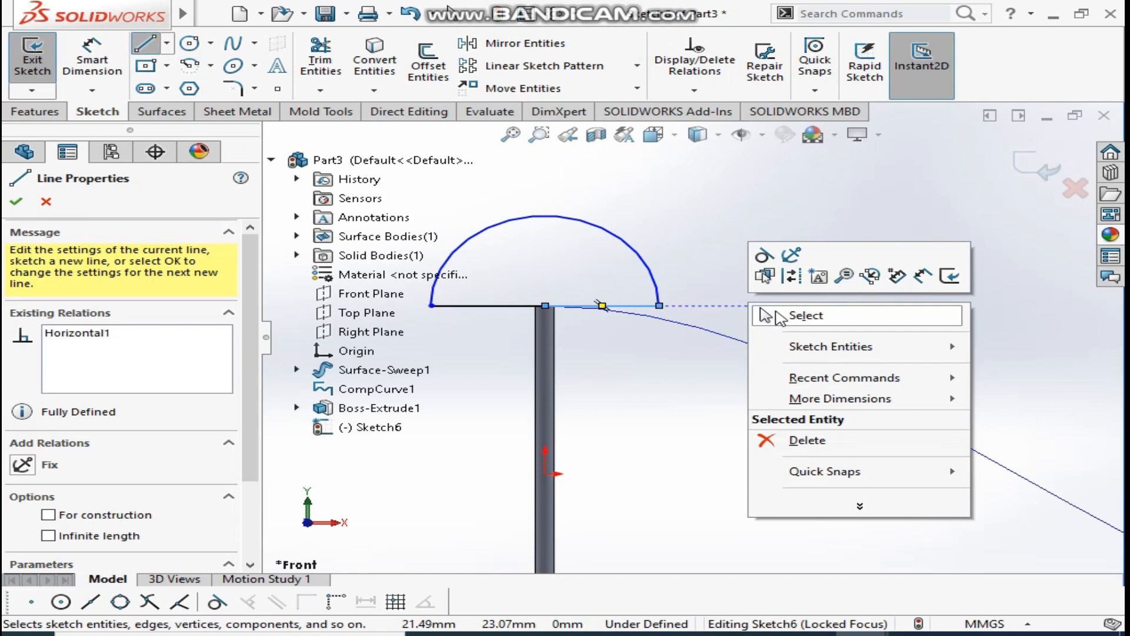
left_click(794, 312)
- Dimension the semicircular arc's radius to 5 mm
left_click(92, 59)
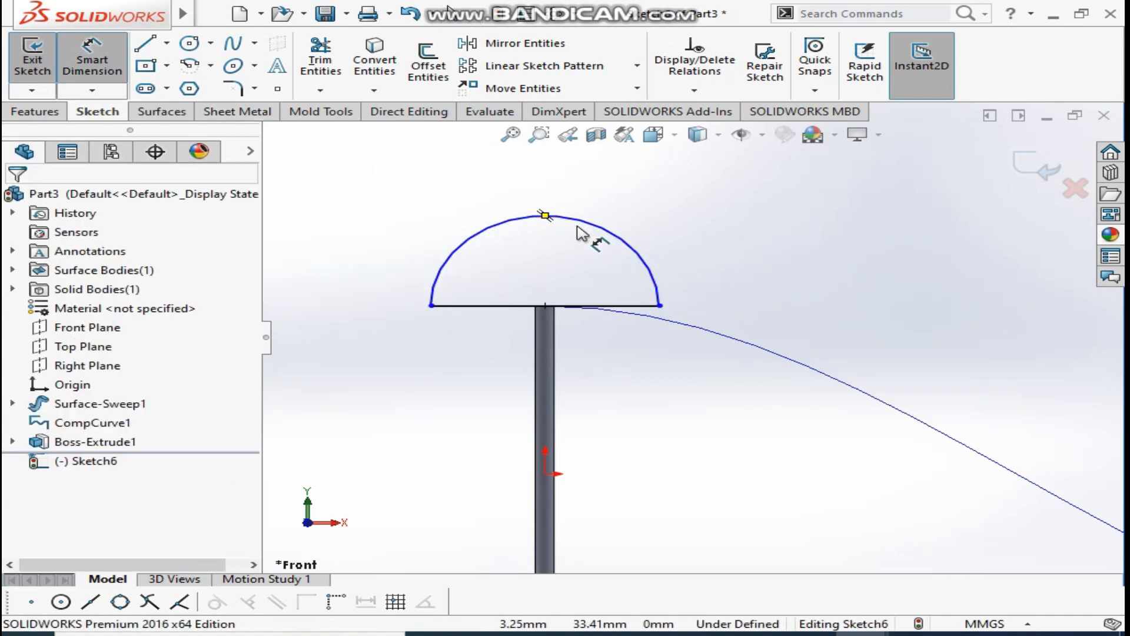
left_click(627, 217)
left_click(645, 192)
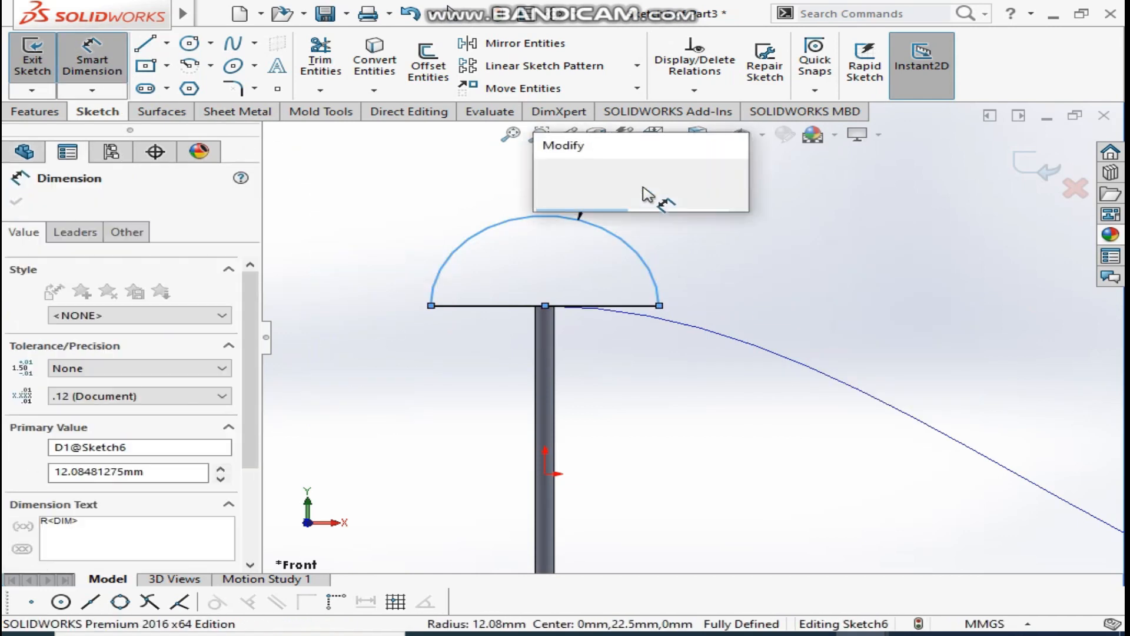
type("5")
key("Return")
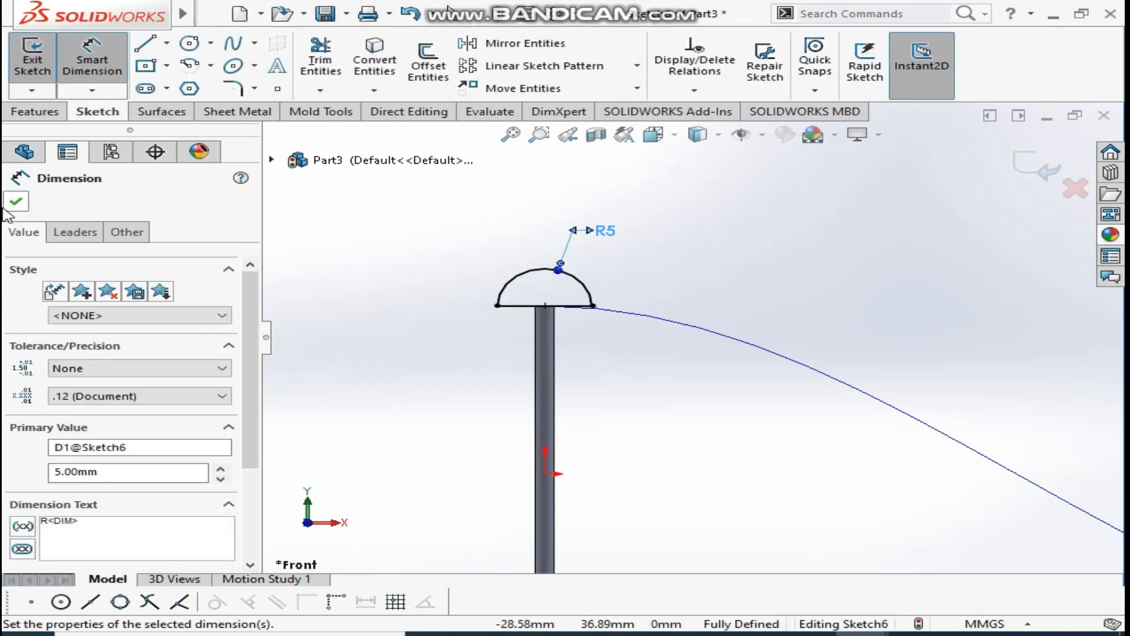
key("Escape")
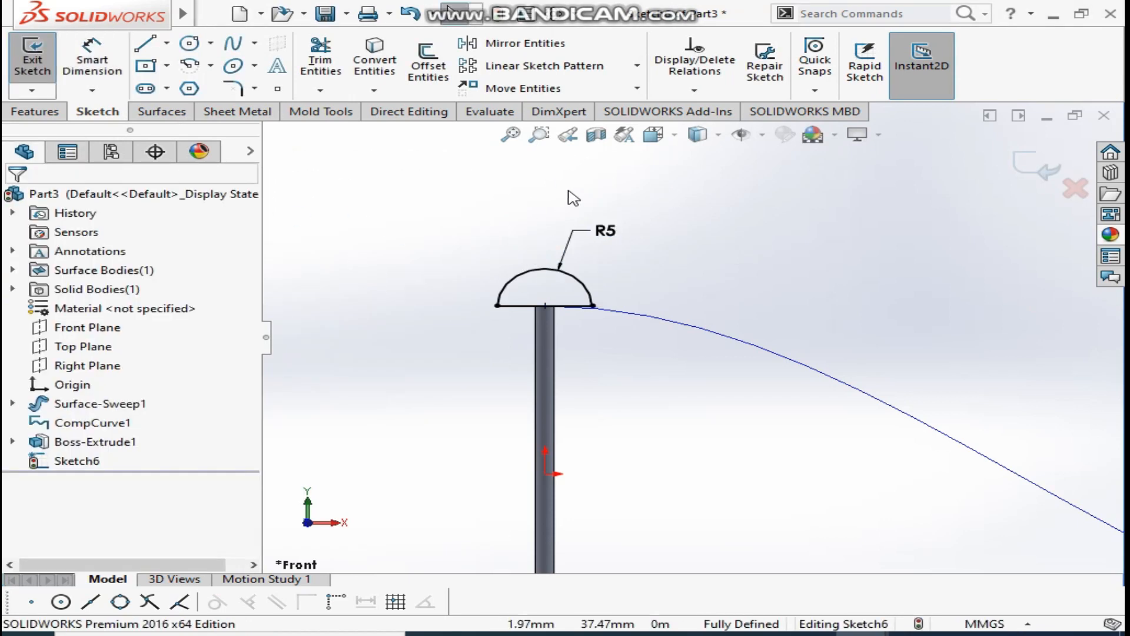
- Revolve the semicircle 360° about its straight base line to form a ball merged with the rung's upper end
left_click(37, 111)
left_click(107, 59)
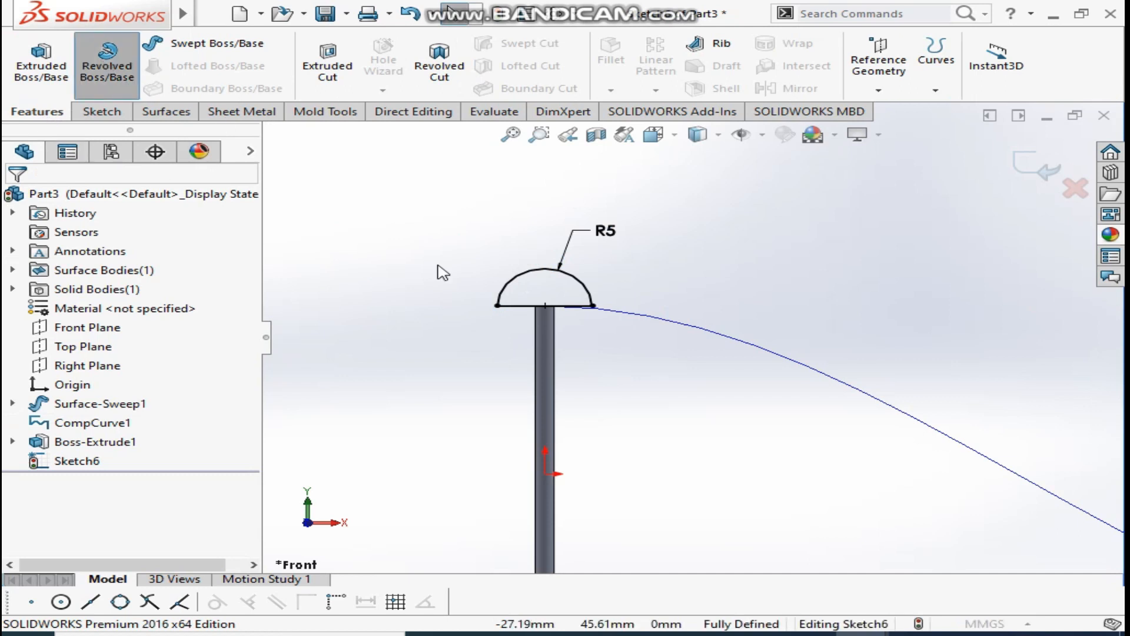
left_click(520, 312)
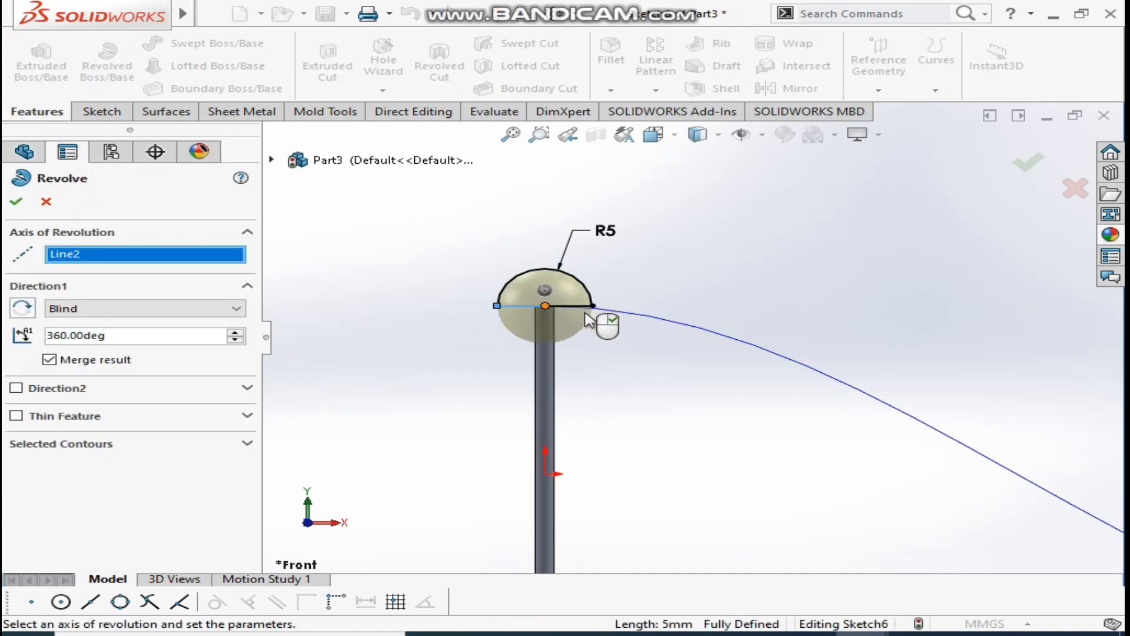
left_click(16, 203)
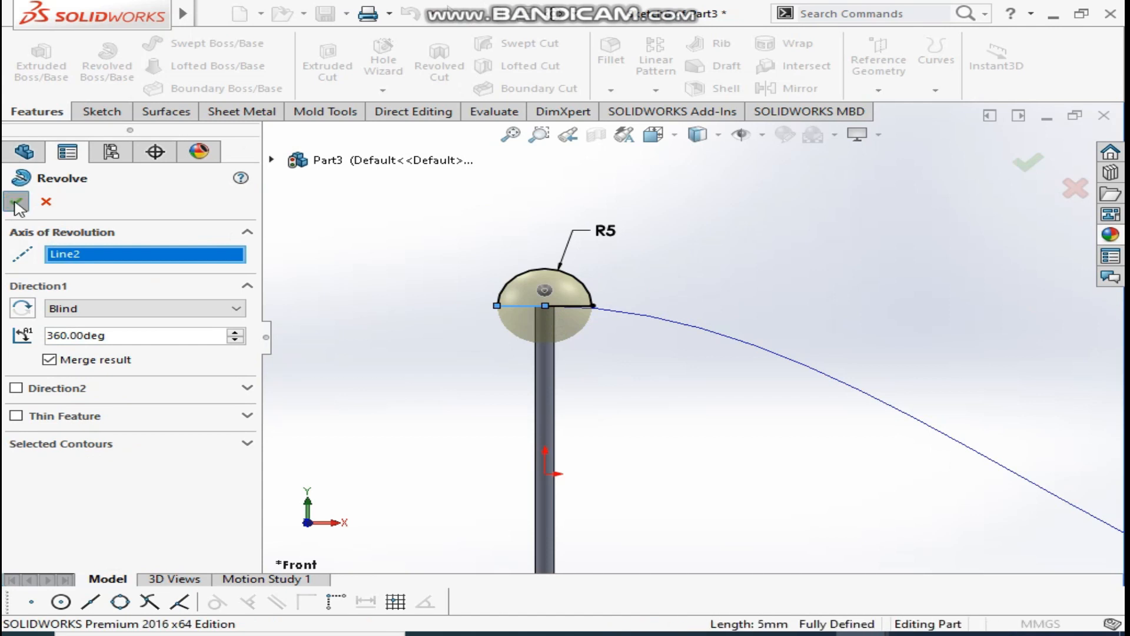
scroll(467, 285, "up", 3)
scroll(726, 441, "down", 1)
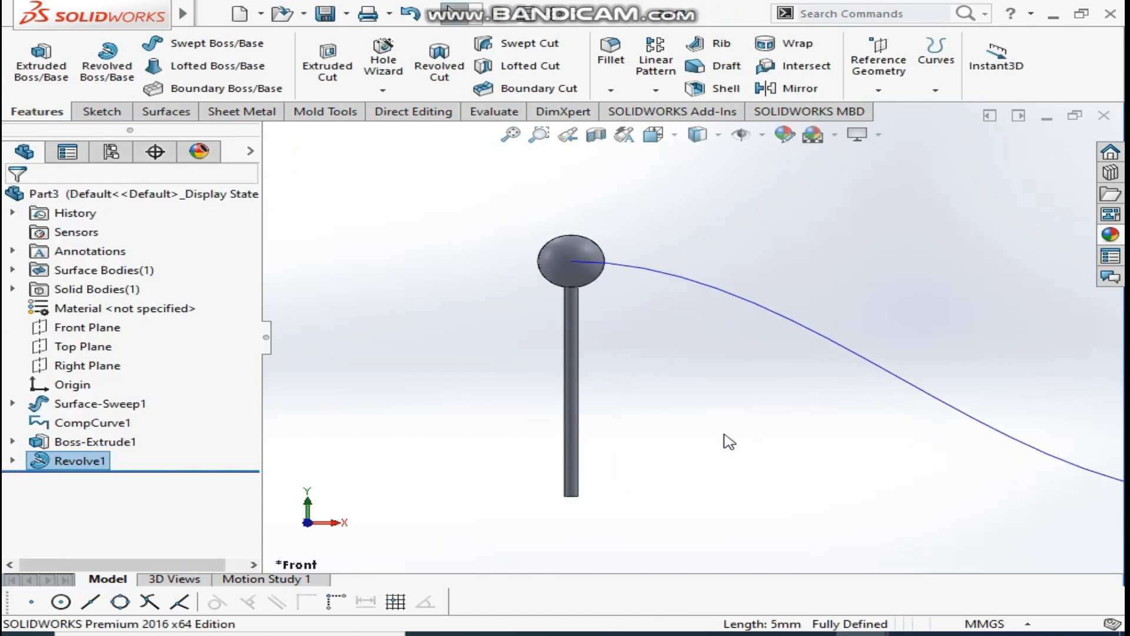
- Mirror the revolved ball about the Top Plane onto the rung's lower end
left_click(89, 347)
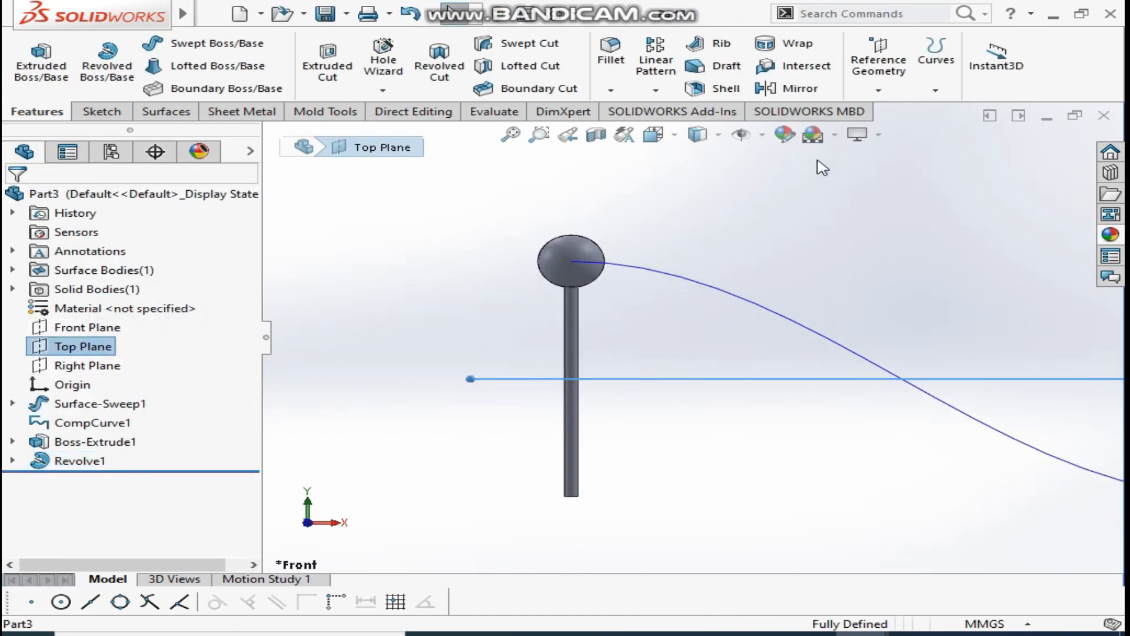
left_click(655, 89)
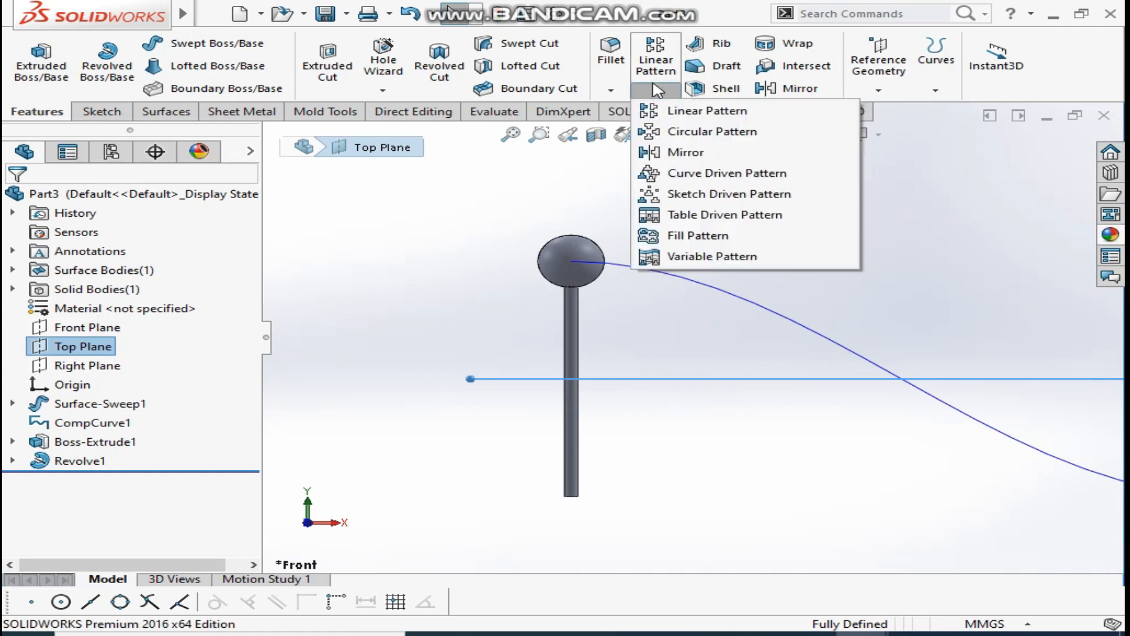
left_click(704, 154)
left_click(577, 246)
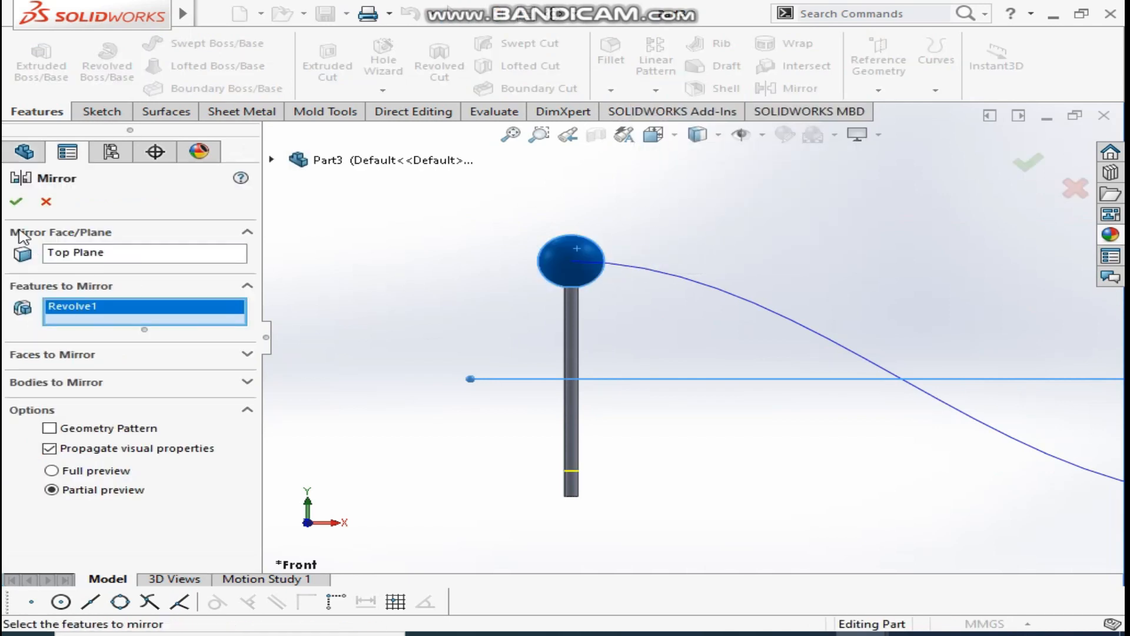
left_click(16, 203)
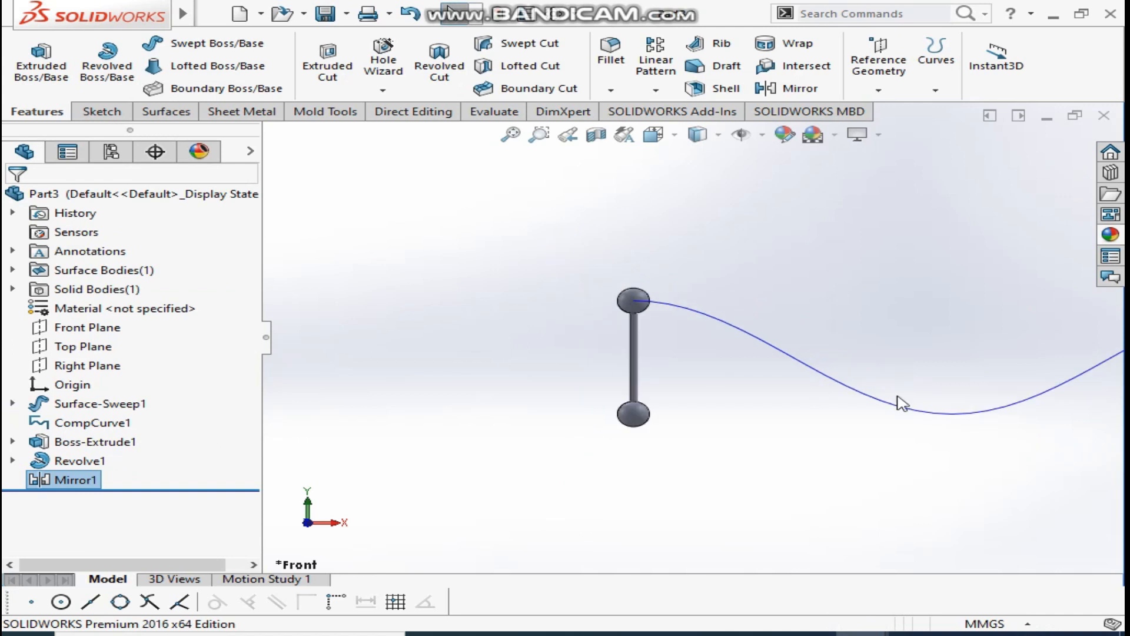
- Show the hidden twisted sweep surface again and orbit to an angled view of it
left_click(103, 406)
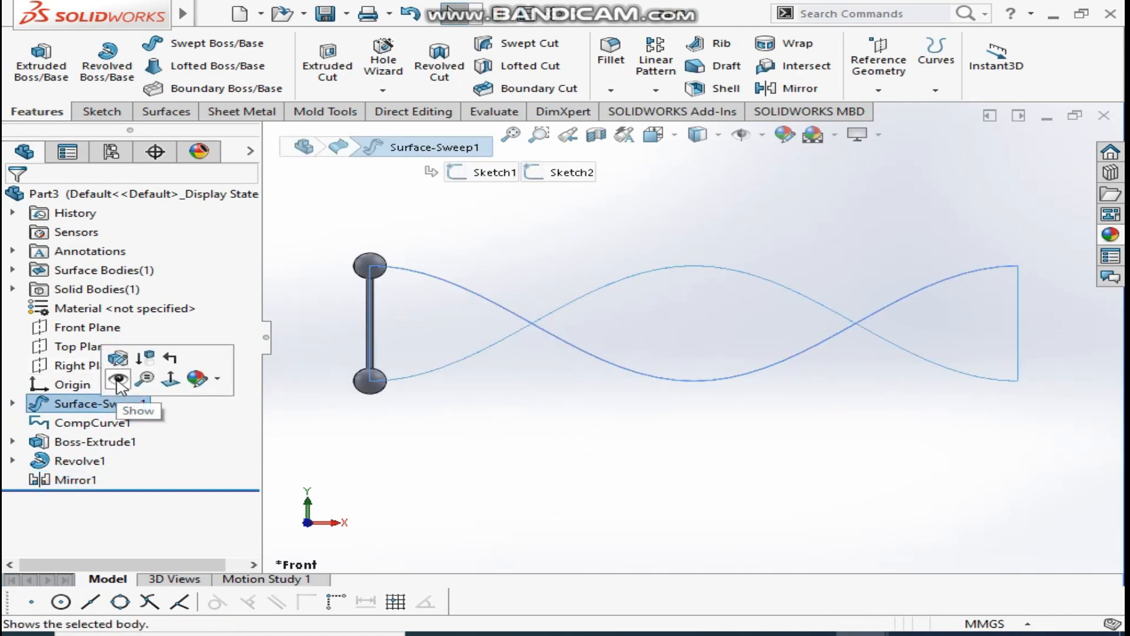
left_click(119, 385)
left_click(684, 428)
middle_click_drag(699, 277, 671, 244)
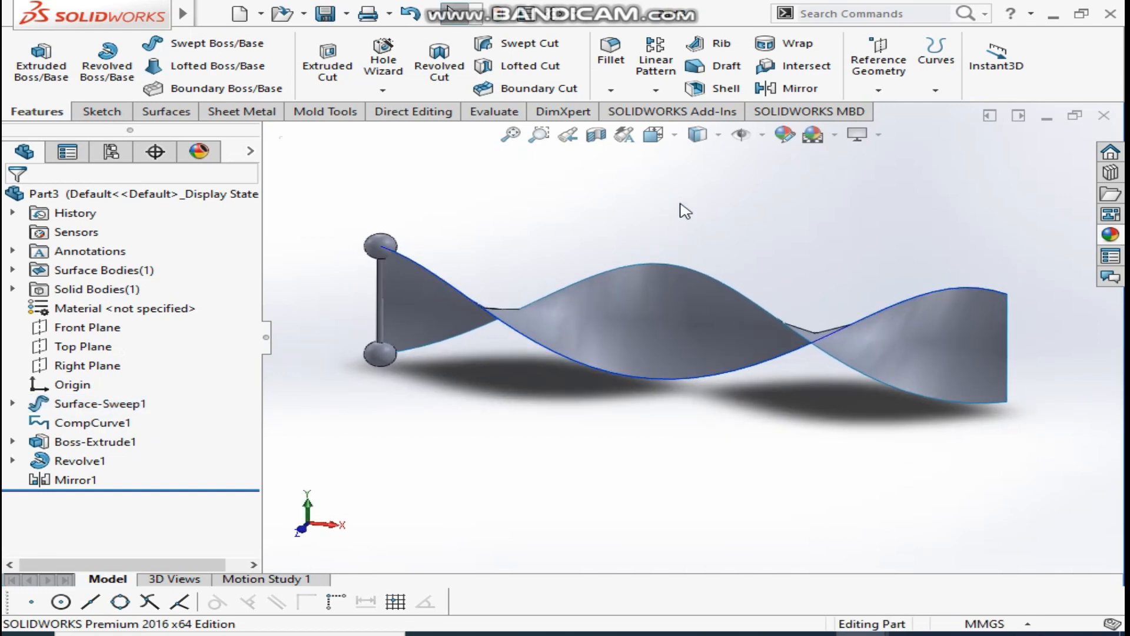
left_click(655, 89)
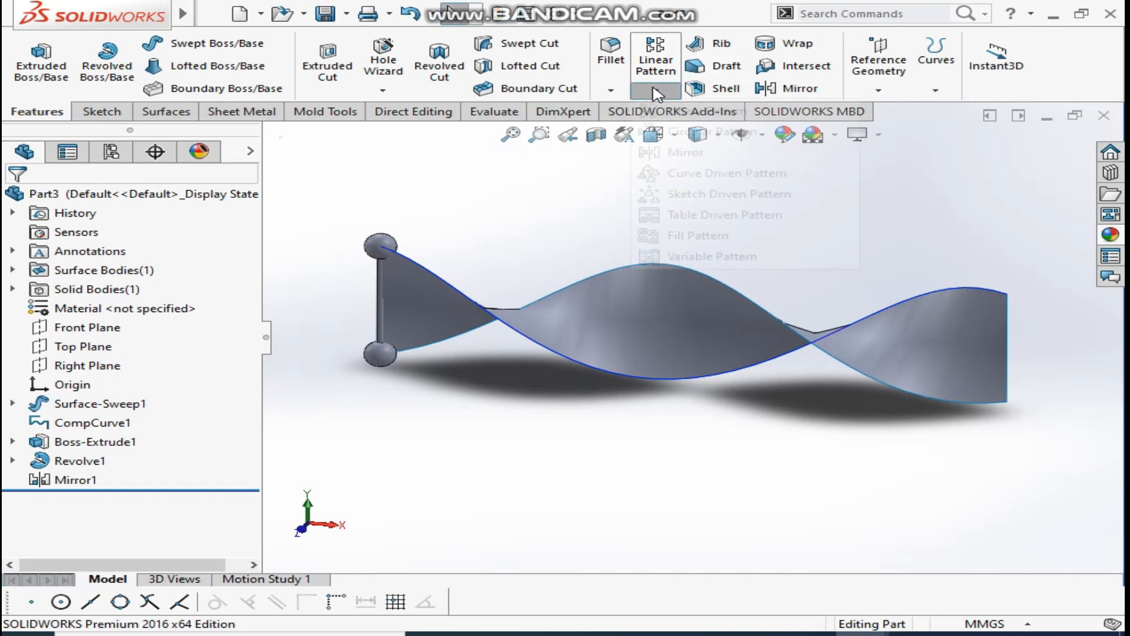
left_click(706, 176)
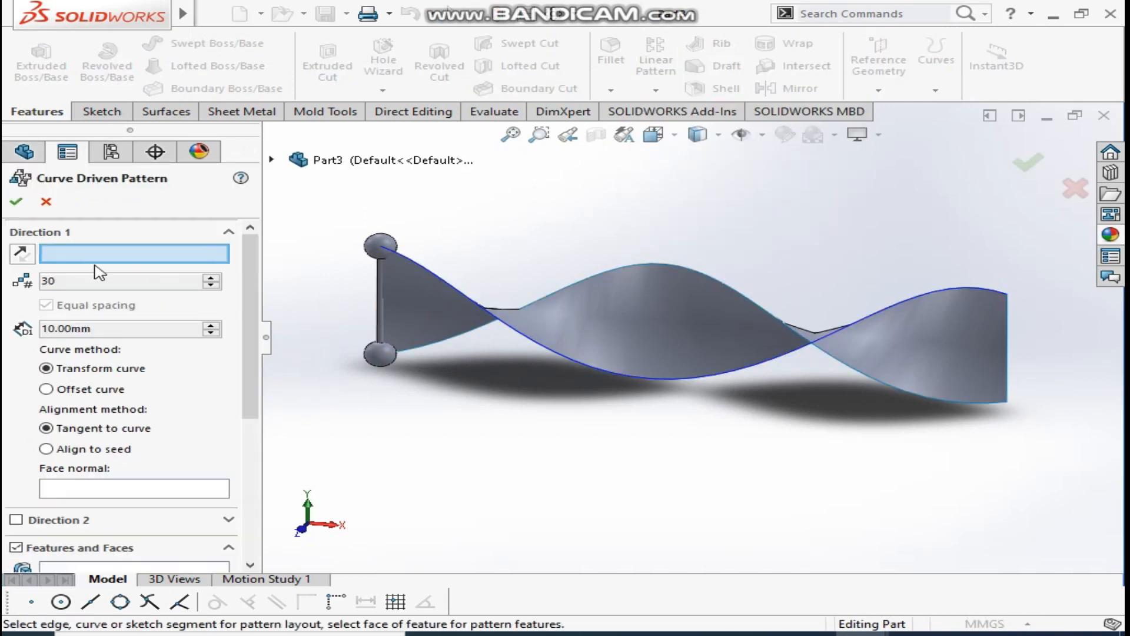
left_click(47, 202)
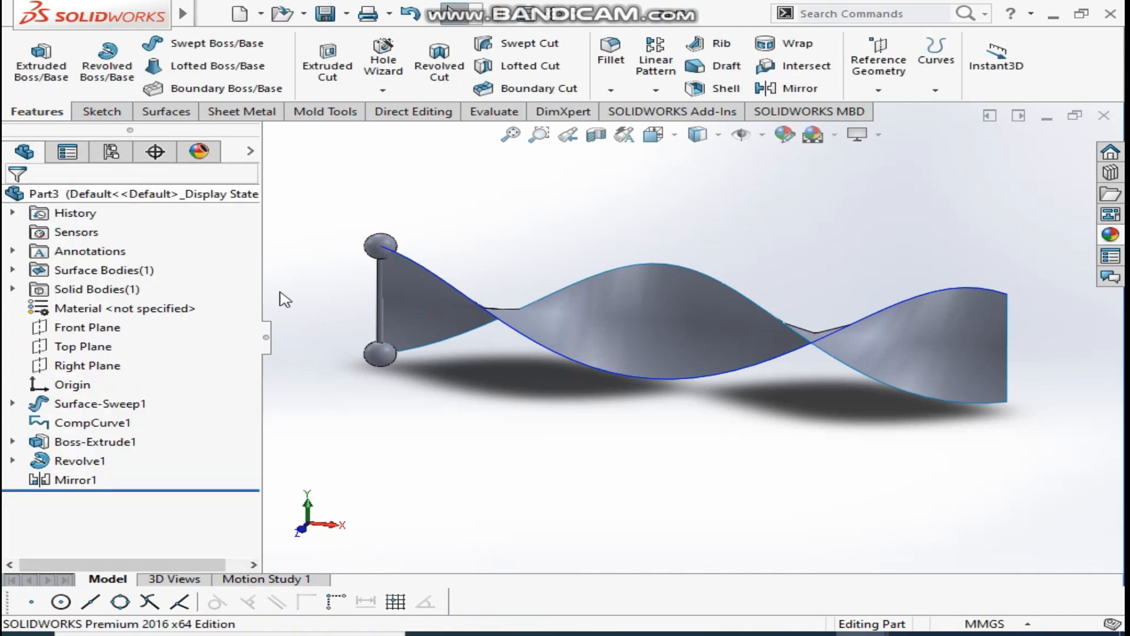
- Apply a red colour appearance to the cylindrical face of the rung
left_click(382, 288)
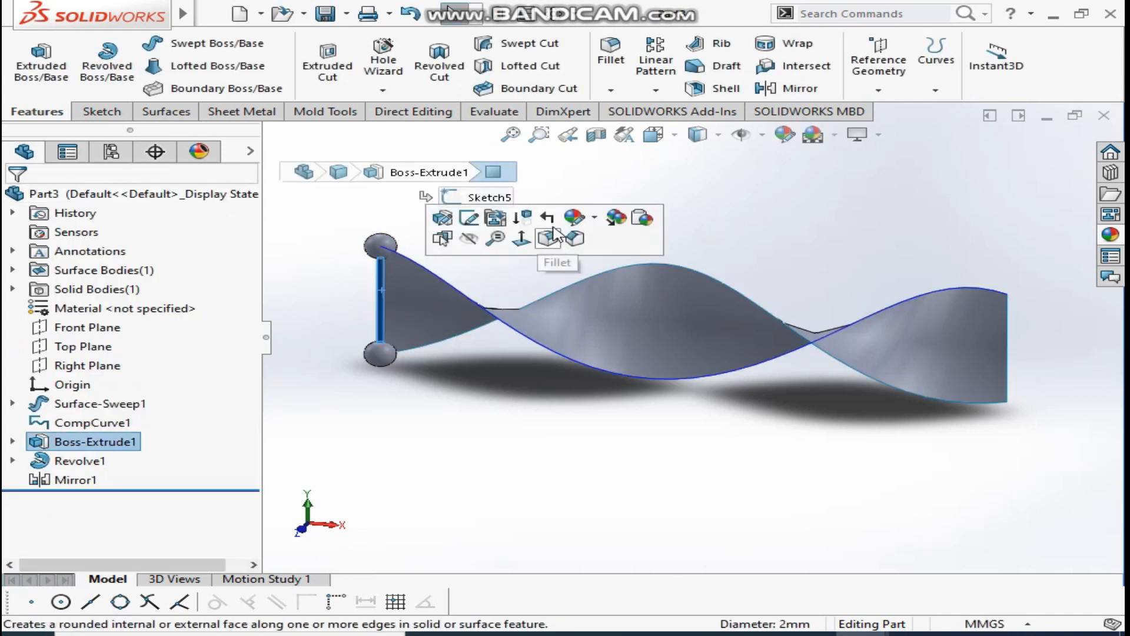
left_click(573, 217)
left_click(604, 257)
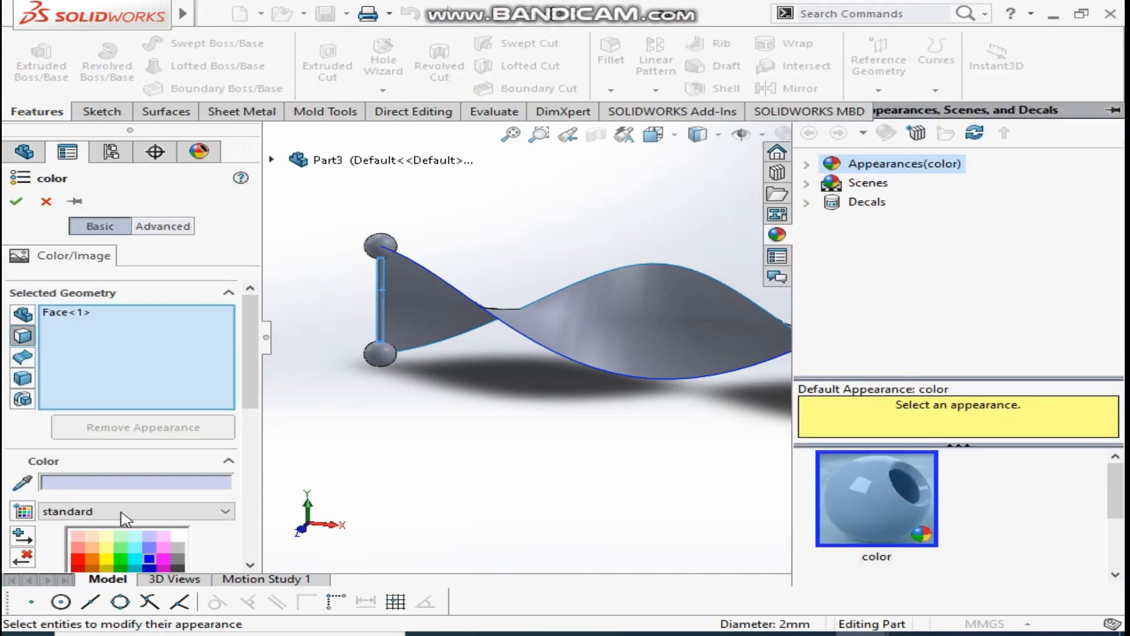
left_click(148, 556)
left_click(78, 402)
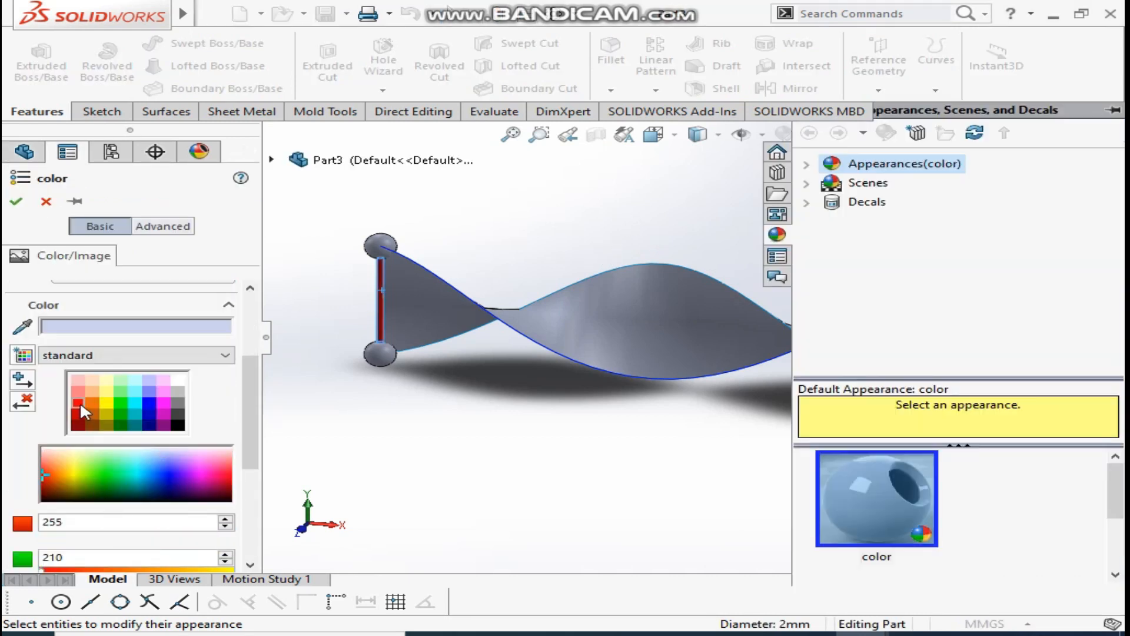
left_click(16, 204)
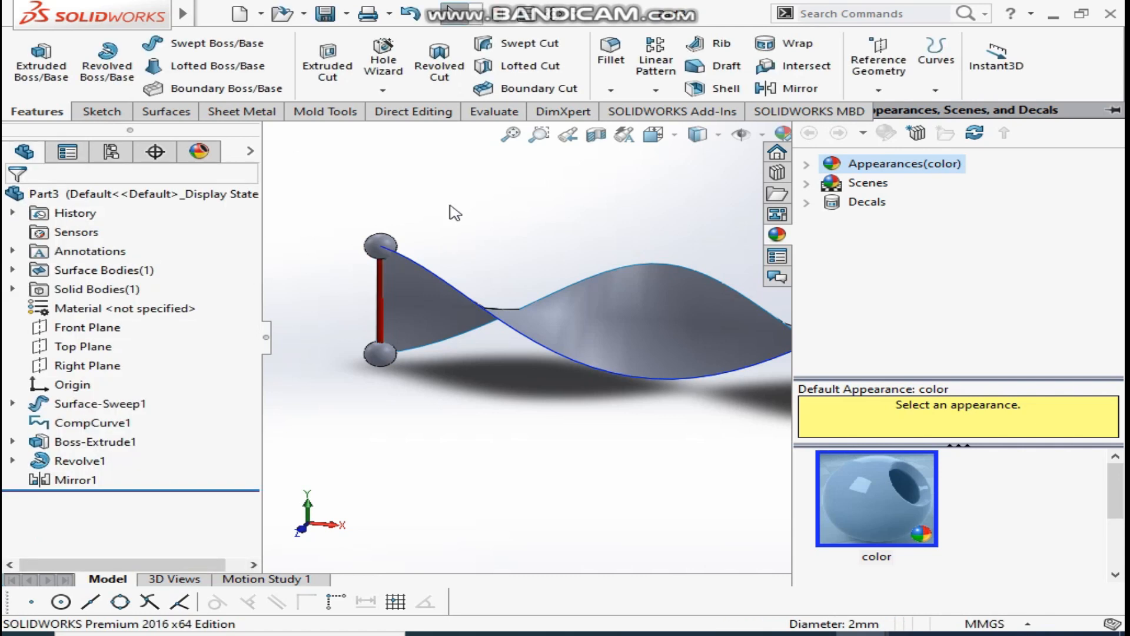
- Apply a blue colour appearance to the faces of both end balls
left_click(374, 239)
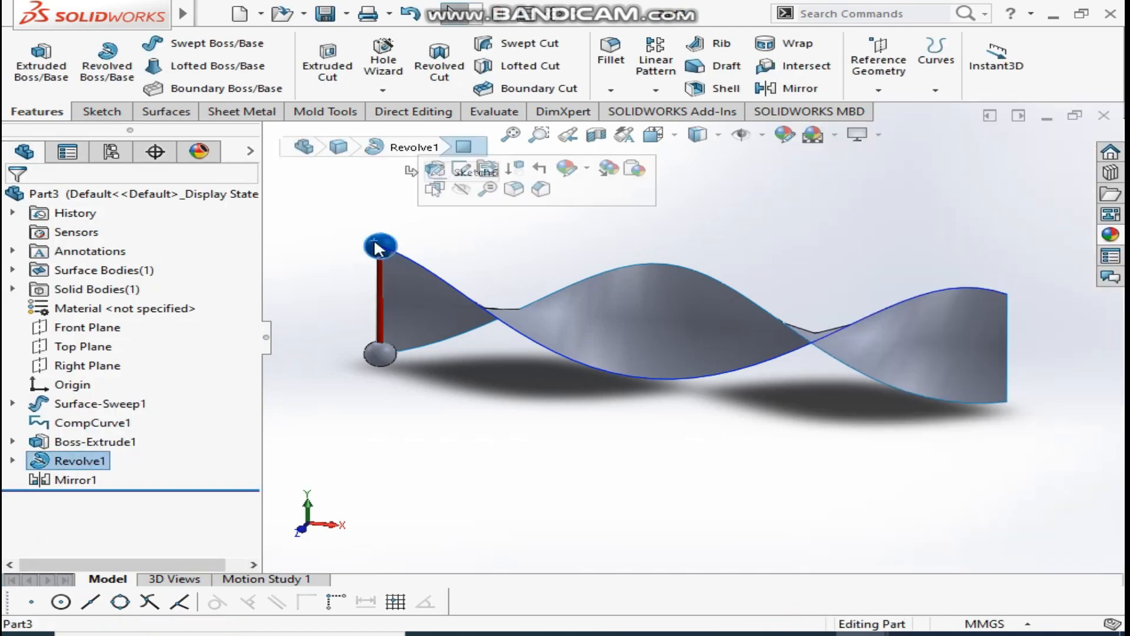
left_click(377, 352)
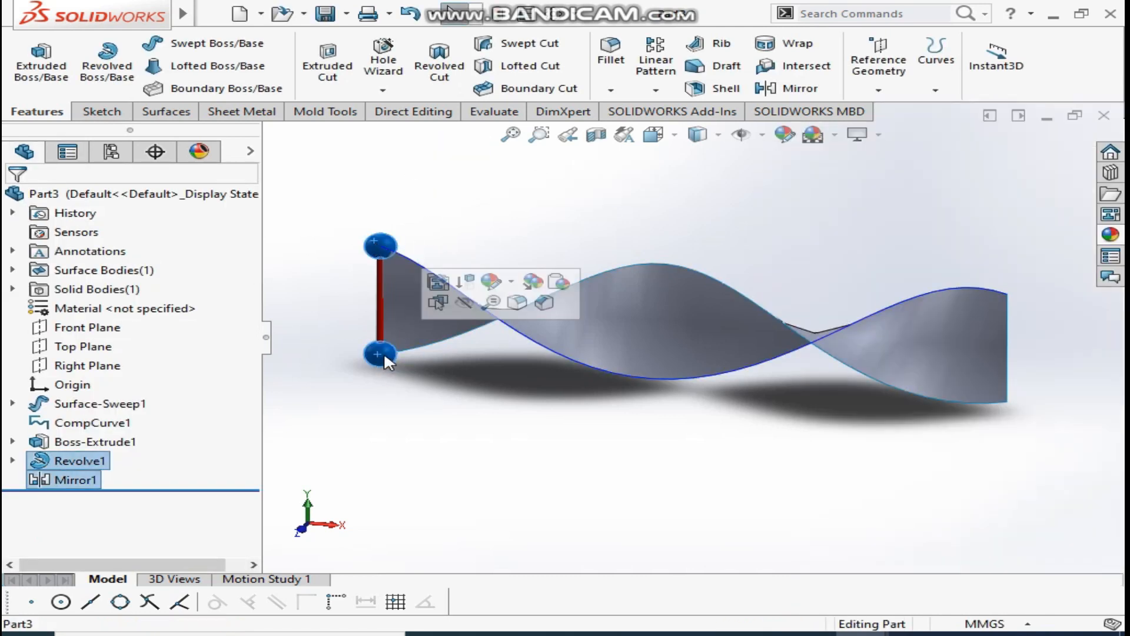
left_click(491, 281)
left_click(506, 337)
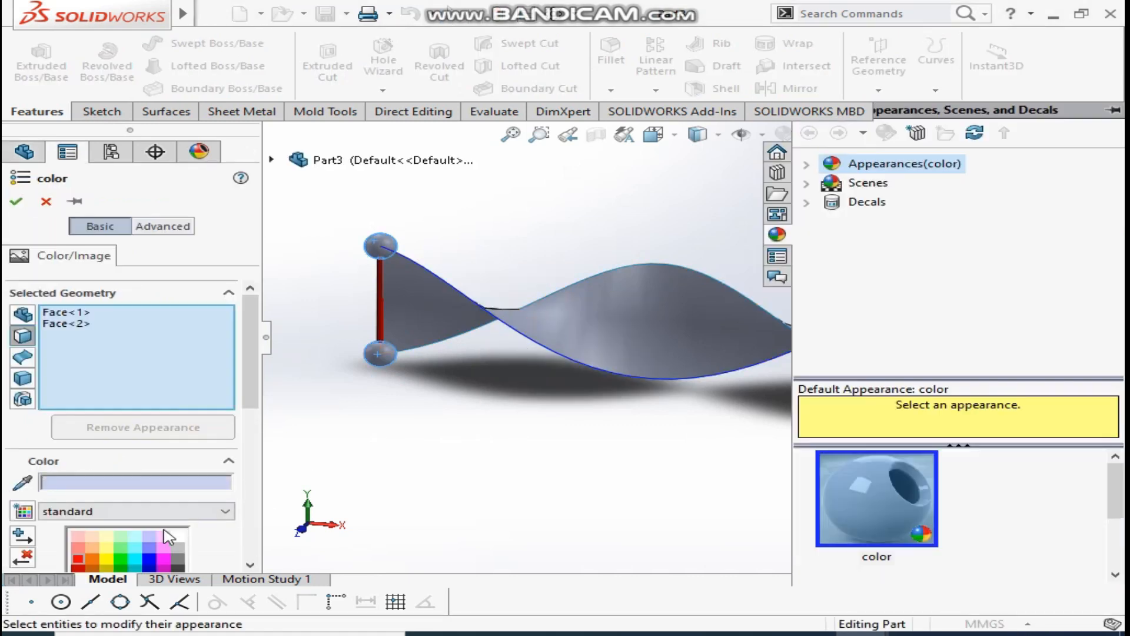
scroll(156, 433, "down", 3)
left_click(153, 408)
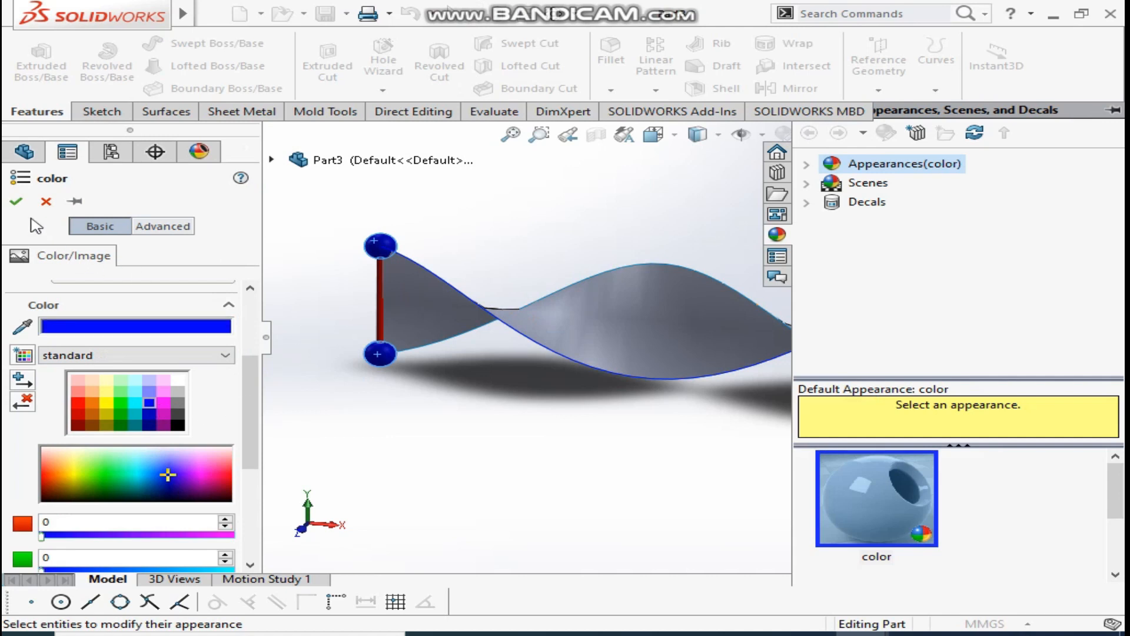
left_click(16, 201)
- Set up a Curve Driven Pattern along the composite helical edge curve with 30 equally spaced instances
mouse_move(663, 201)
middle_mouse_down()
mouse_move(616, 189)
mouse_move(680, 203)
middle_mouse_up()
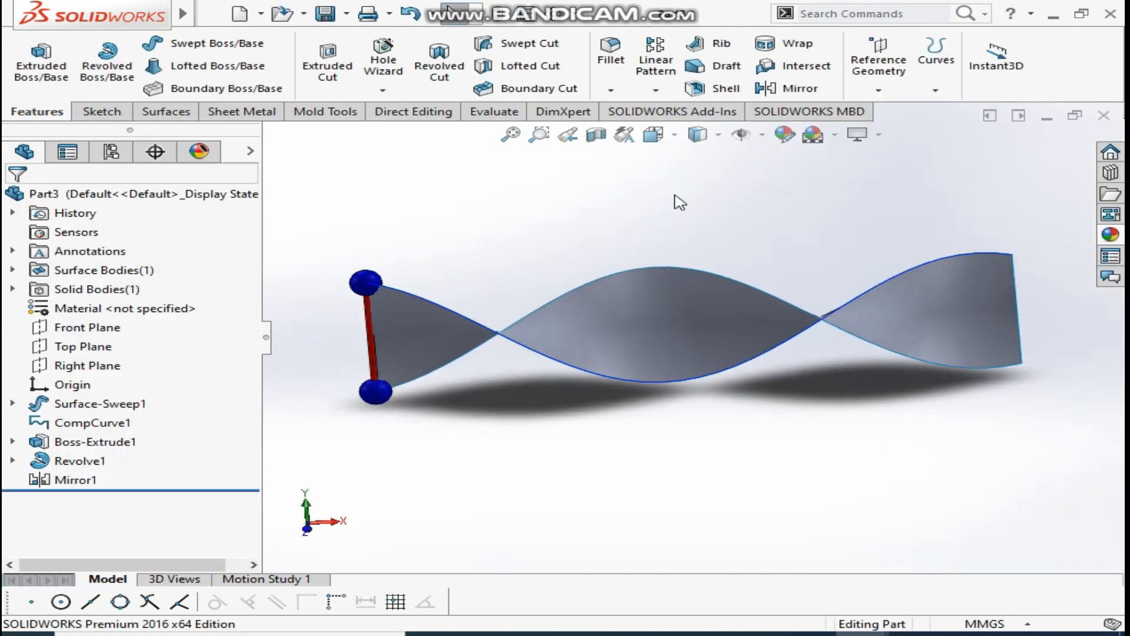
scroll(447, 250, "down", 2)
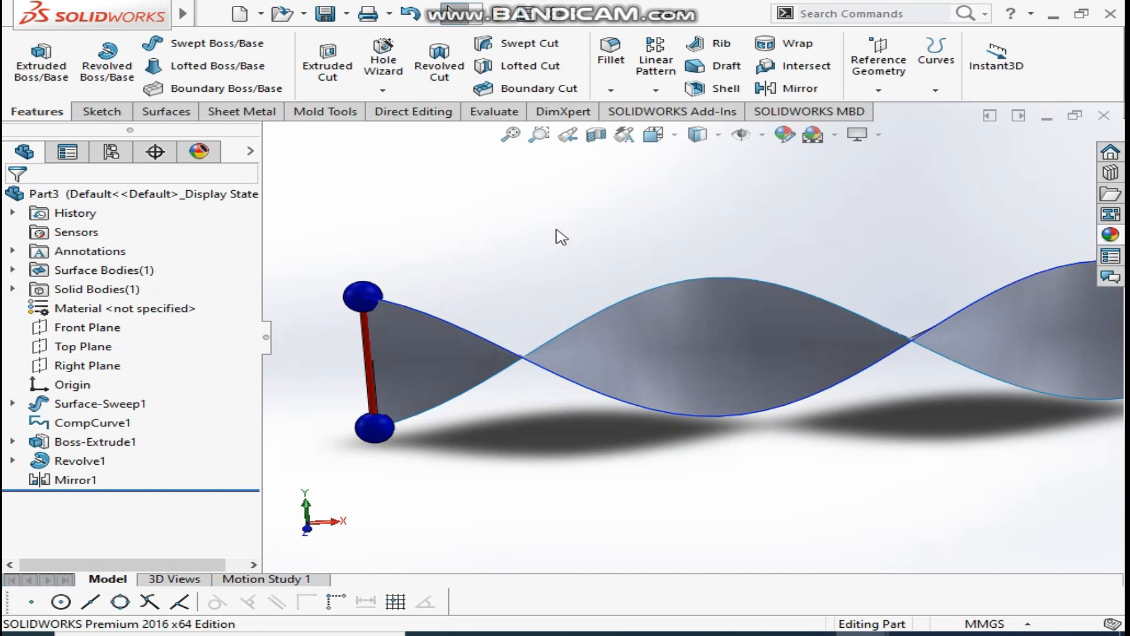
left_click(879, 94)
left_click(655, 90)
left_click(691, 174)
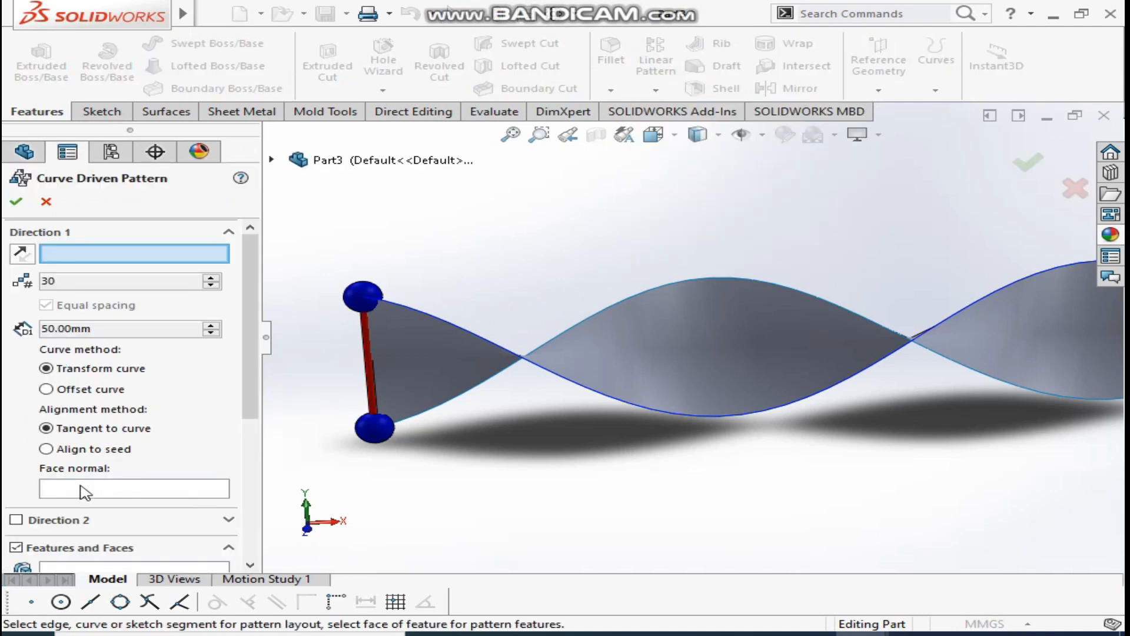
left_click(272, 161)
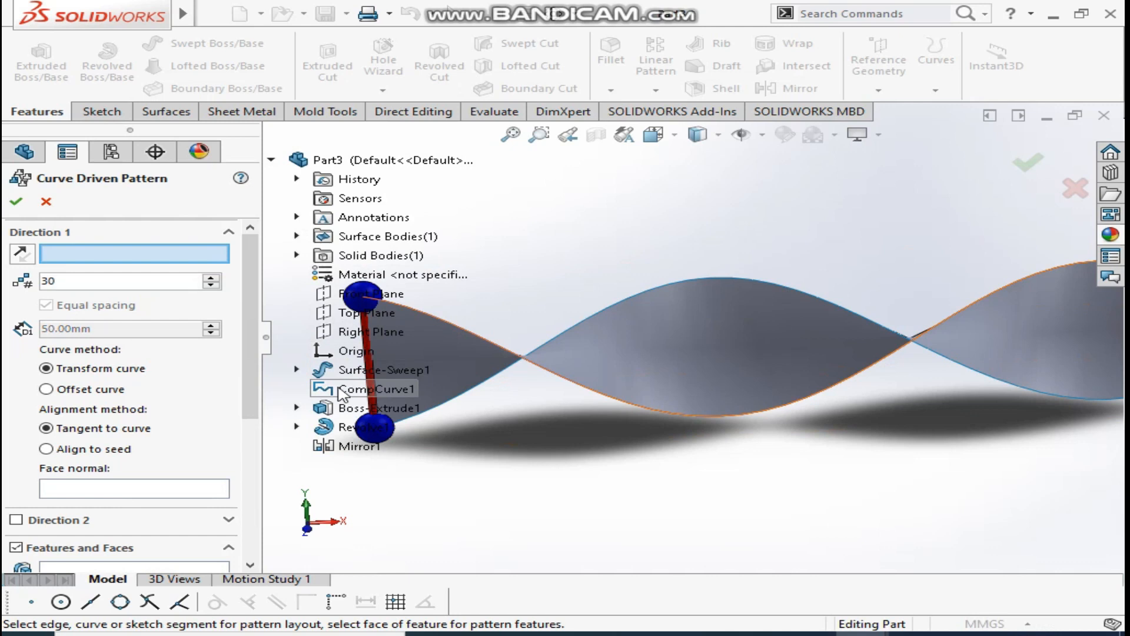
left_click(348, 390)
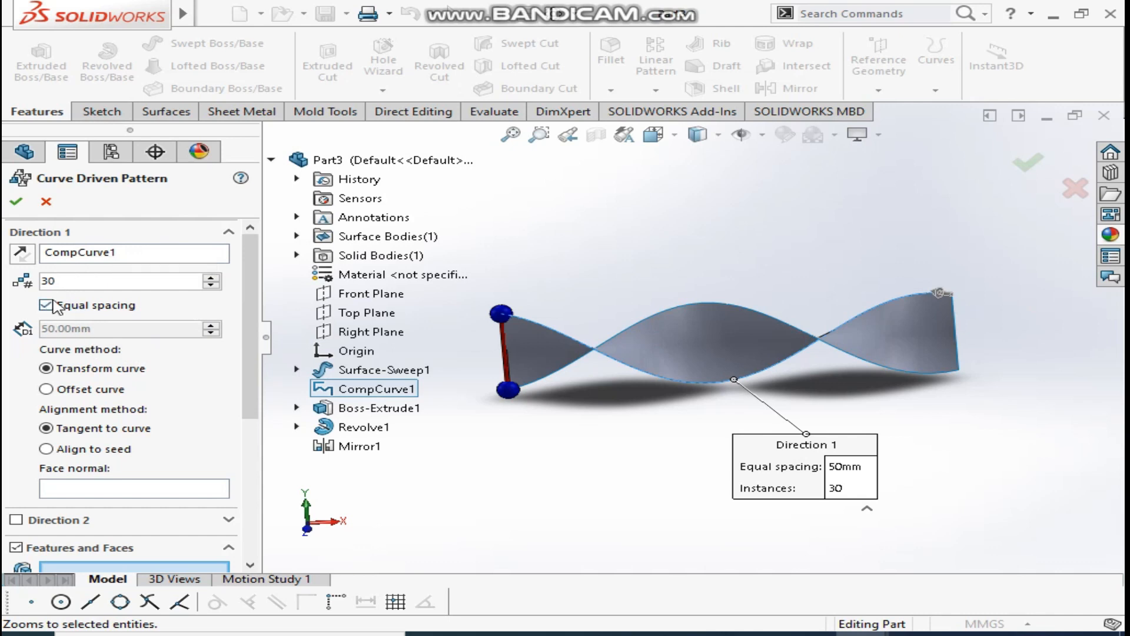
- Use the twisted sweep surface as the face normal for the tangent-to-curve pattern alignment
scroll(179, 342, "down", 3)
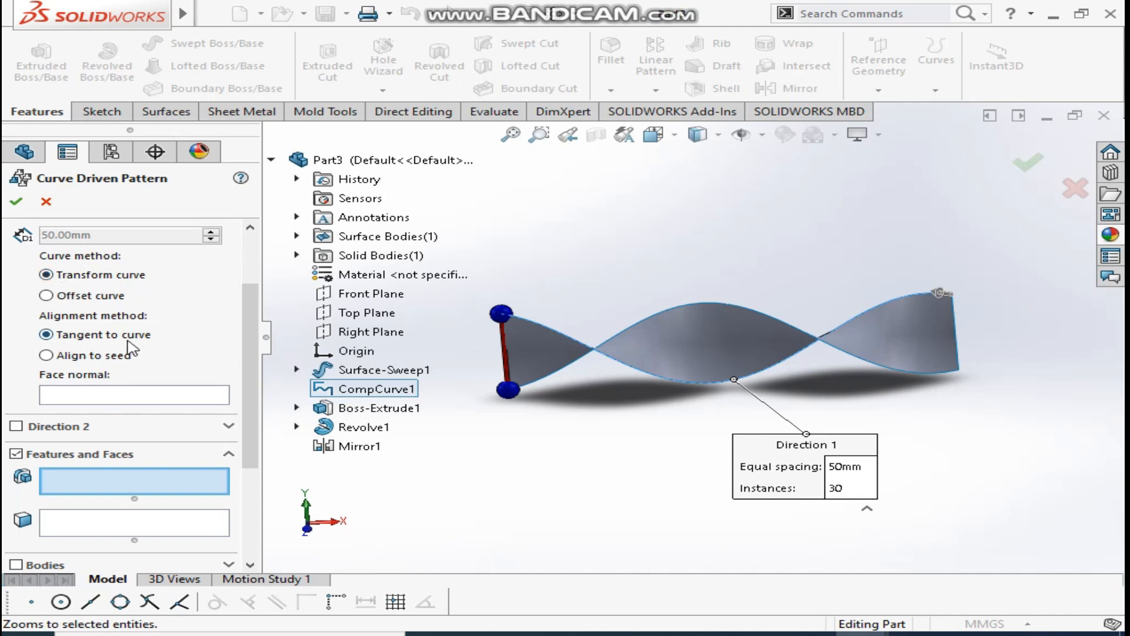
scroll(130, 348, "down", 3)
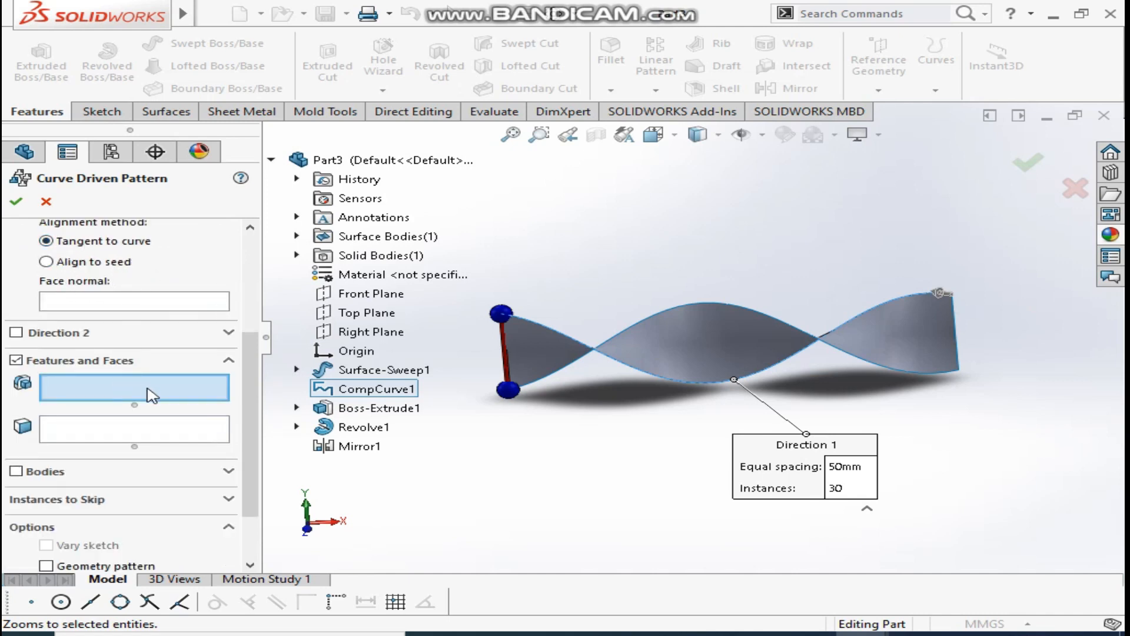
left_click(101, 303)
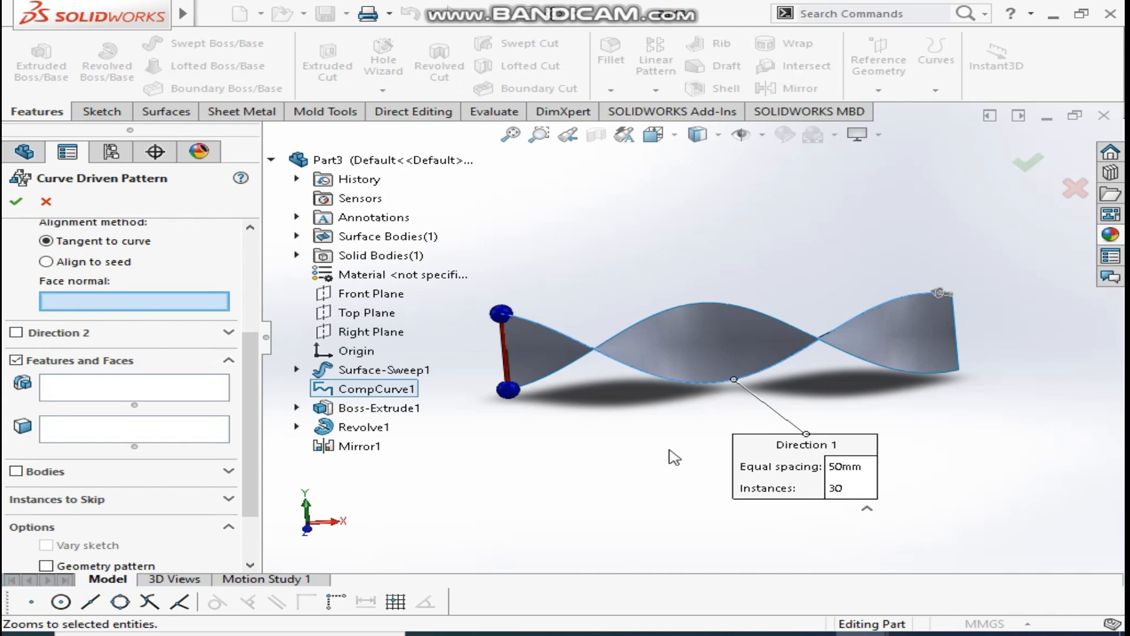
left_click(551, 356)
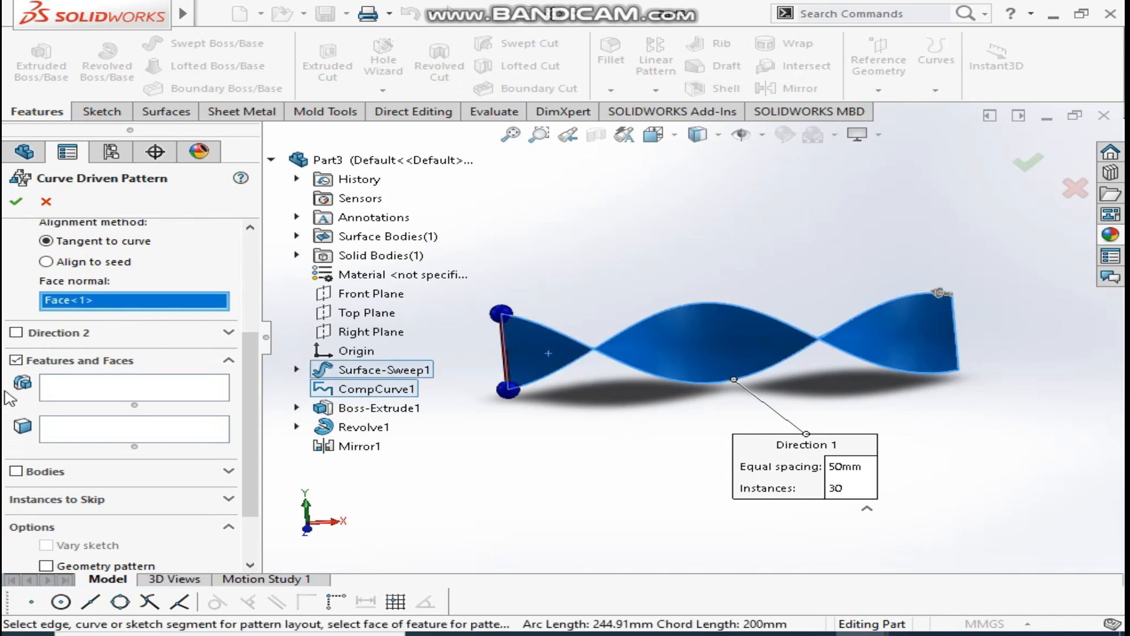
- Pattern the rung-and-balls solid body instead of features, with the direction reversed to run along the twisted surface
left_click(16, 362)
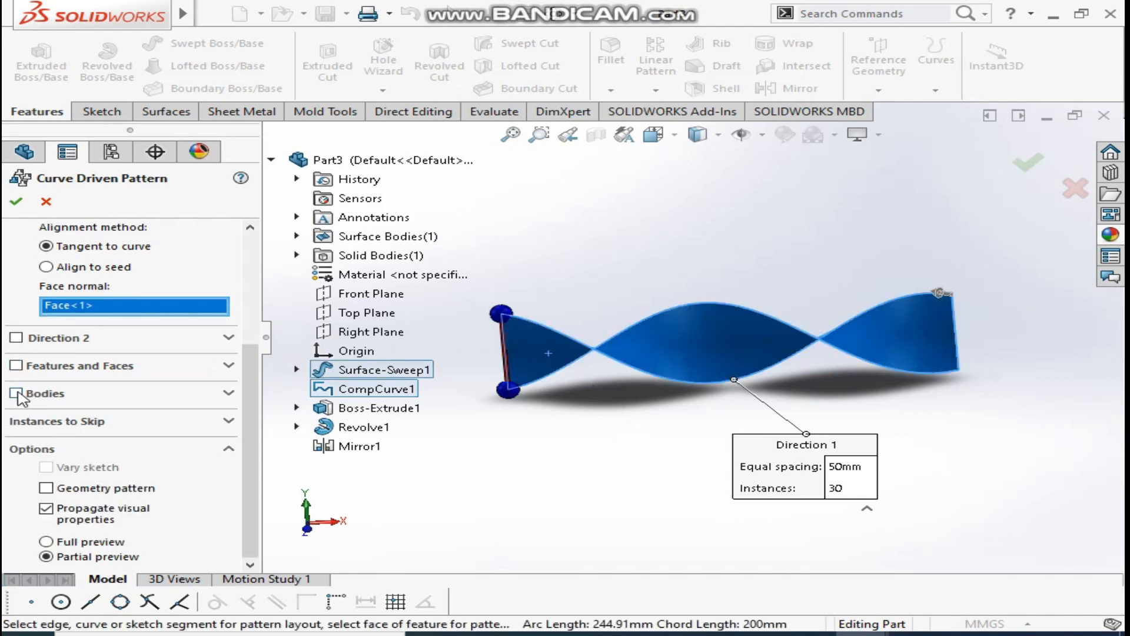
left_click(15, 394)
left_click(359, 446)
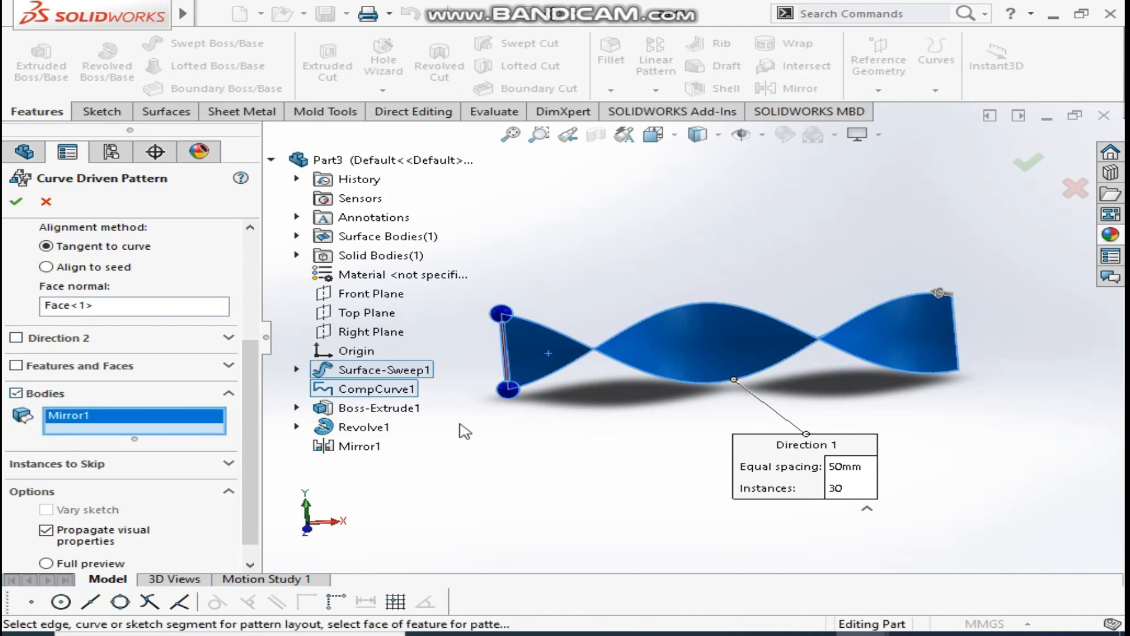
scroll(73, 322, "up", 3)
left_click(22, 258)
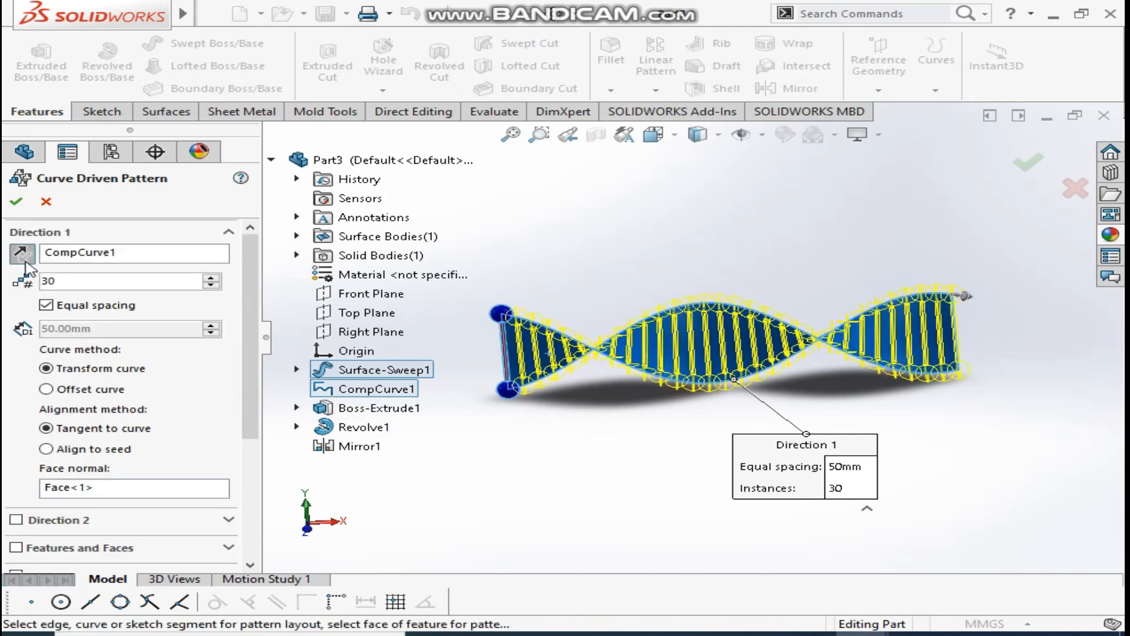
middle_click_drag(552, 410, 526, 488)
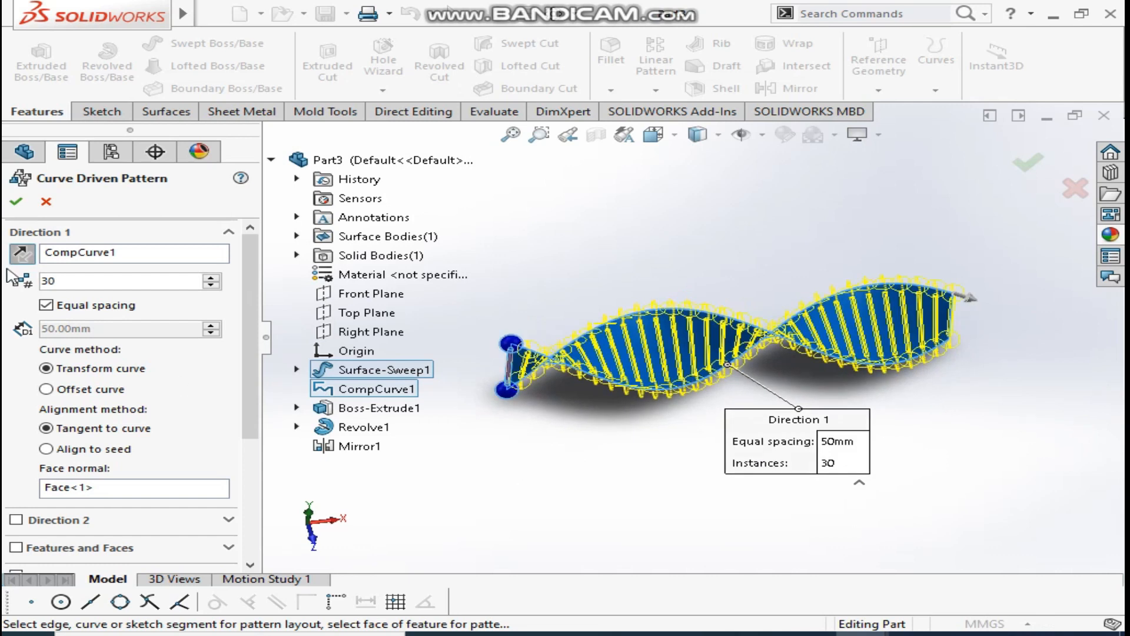
left_click(16, 205)
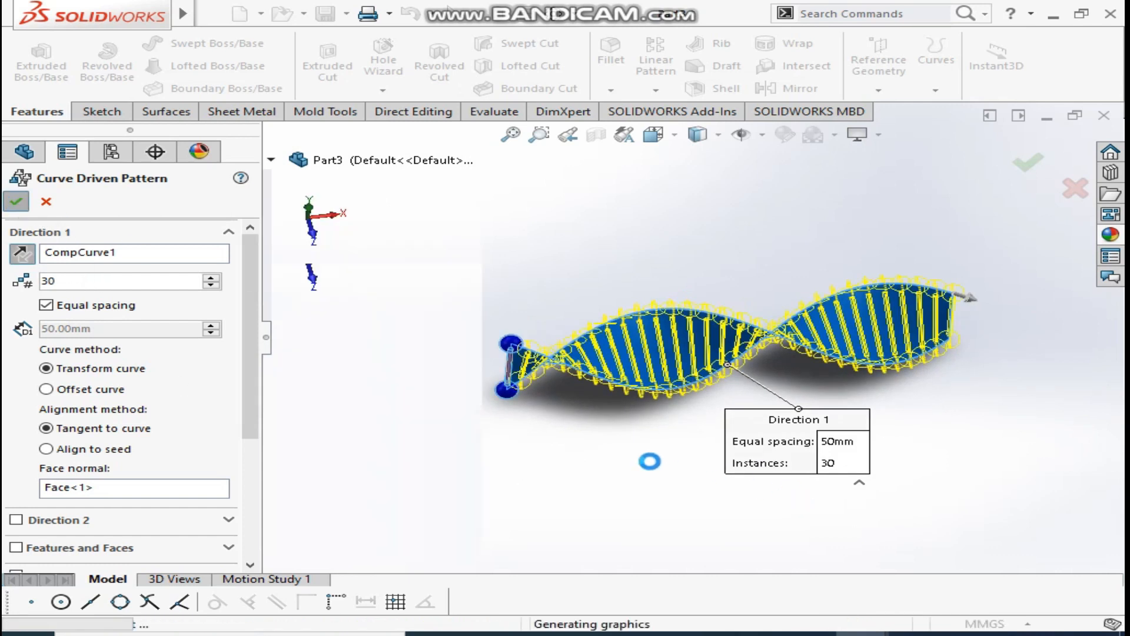
- Hide the twisted sweep surface and the composite curve so only the patterned rungs and balls are displayed
middle_click_drag(676, 467, 730, 352)
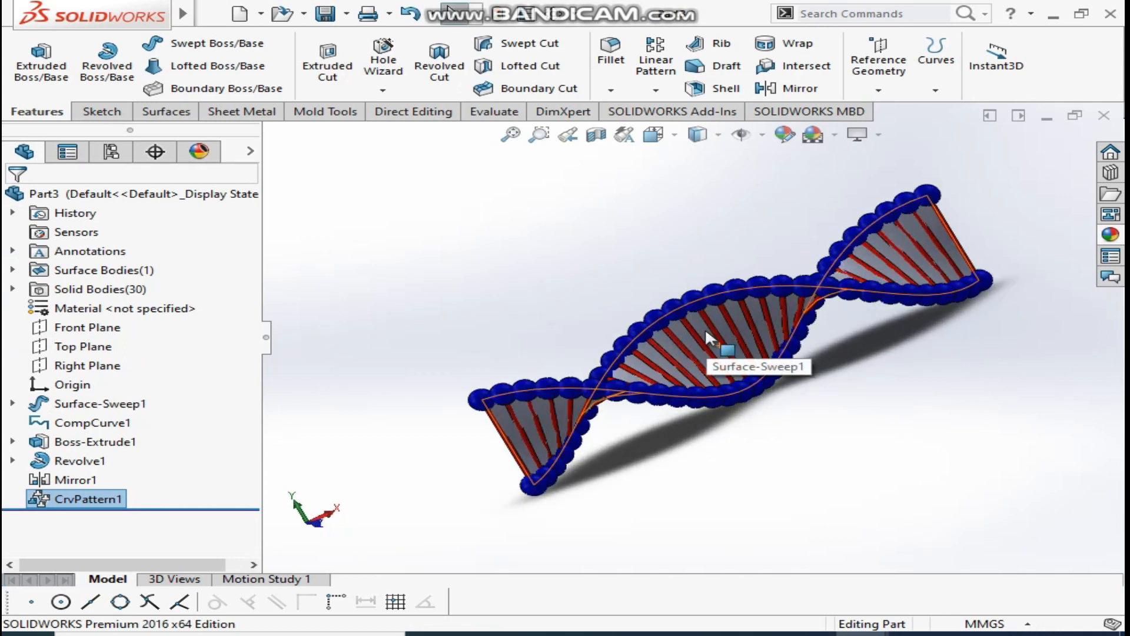
left_click(706, 328)
left_click(793, 278)
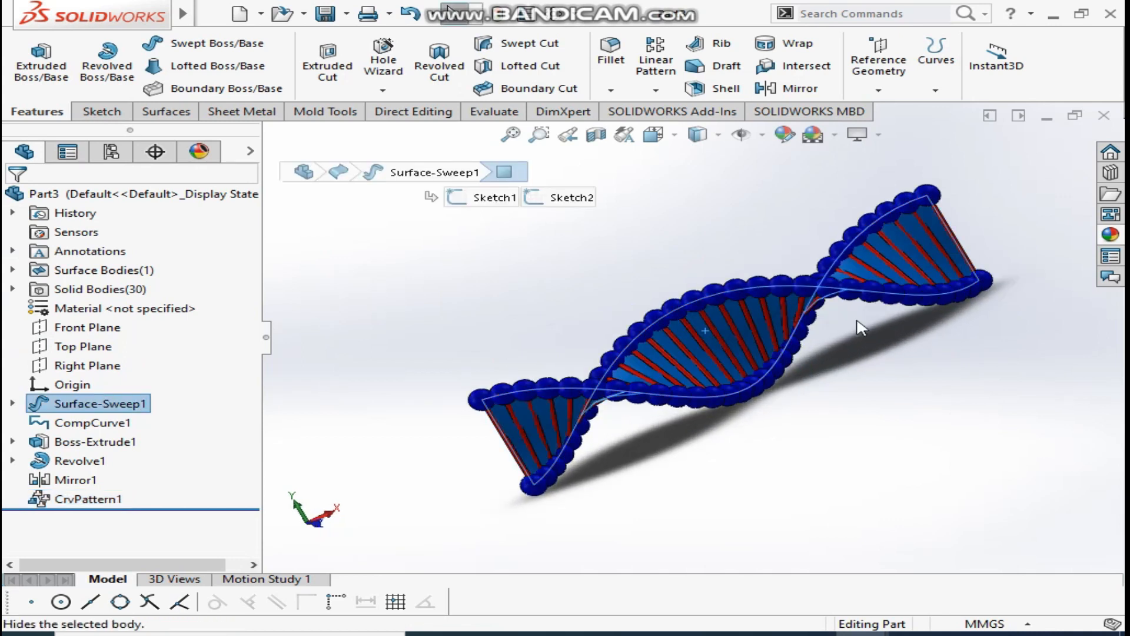
left_click(903, 203)
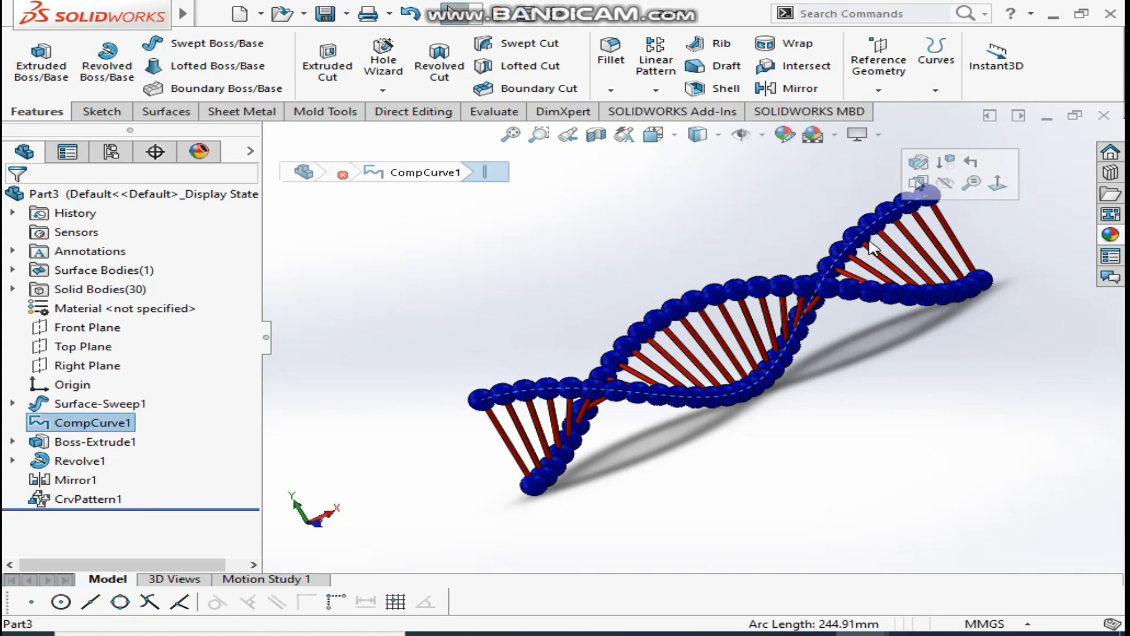
left_click(963, 211)
middle_click_drag(933, 338, 936, 377)
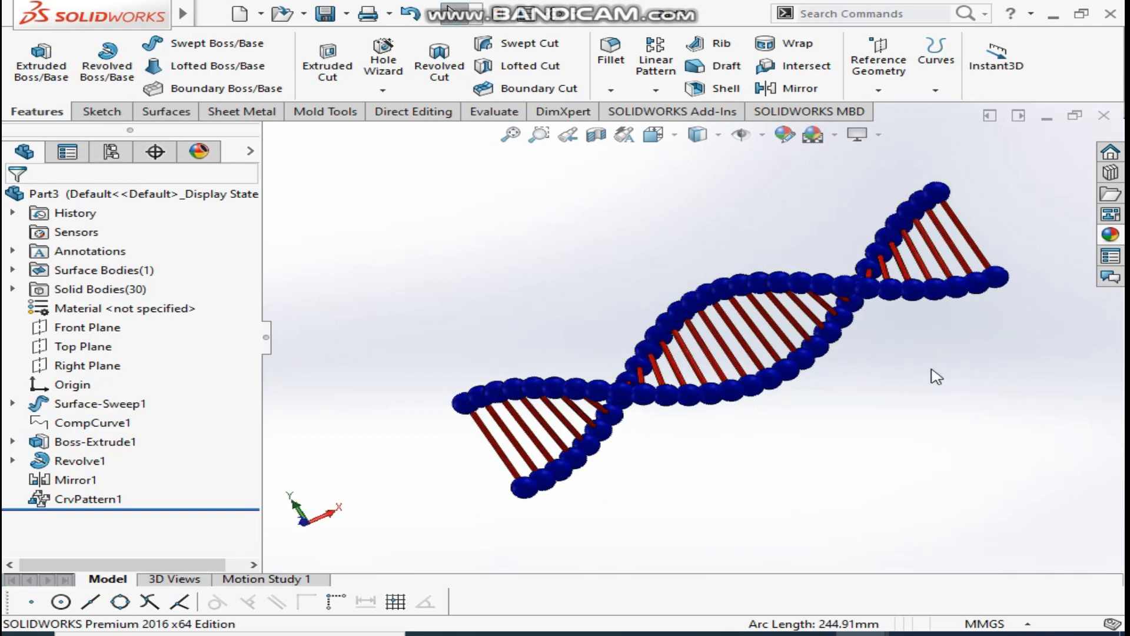